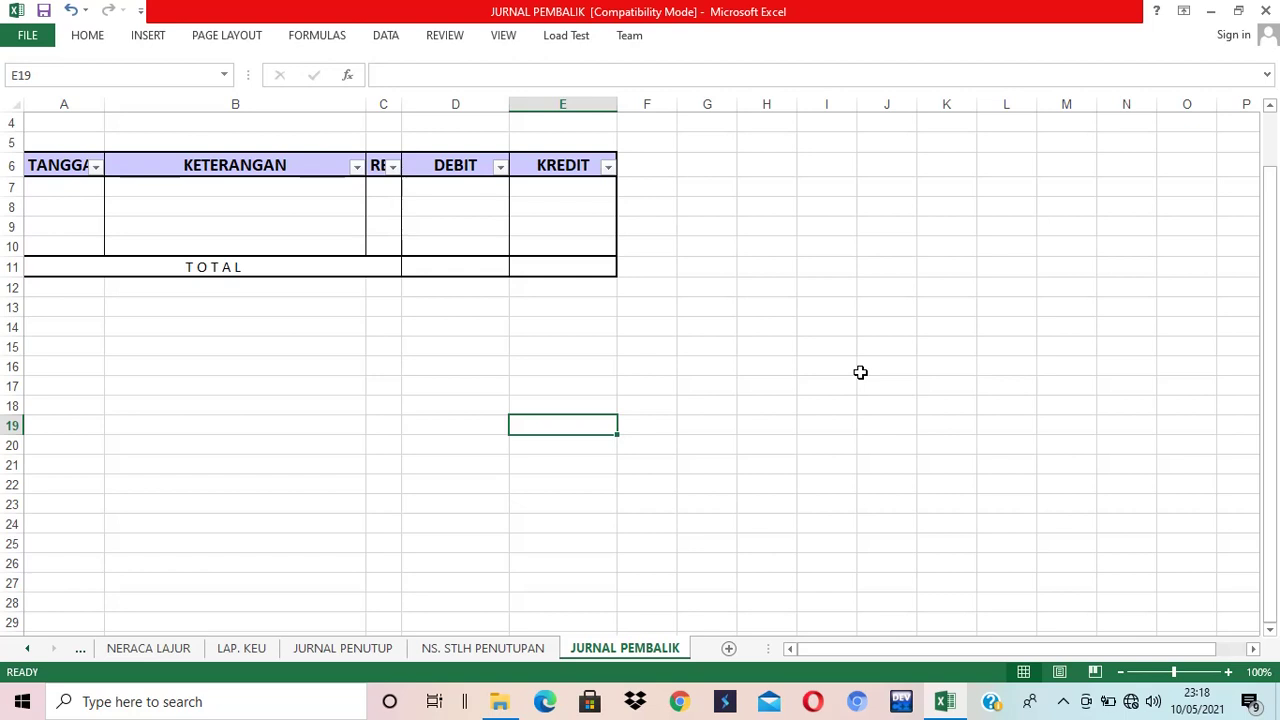
Scroll the sheet tabs to bring the JURNAL PEMBALIK sheet with its blank journal table into view
click(31, 656)
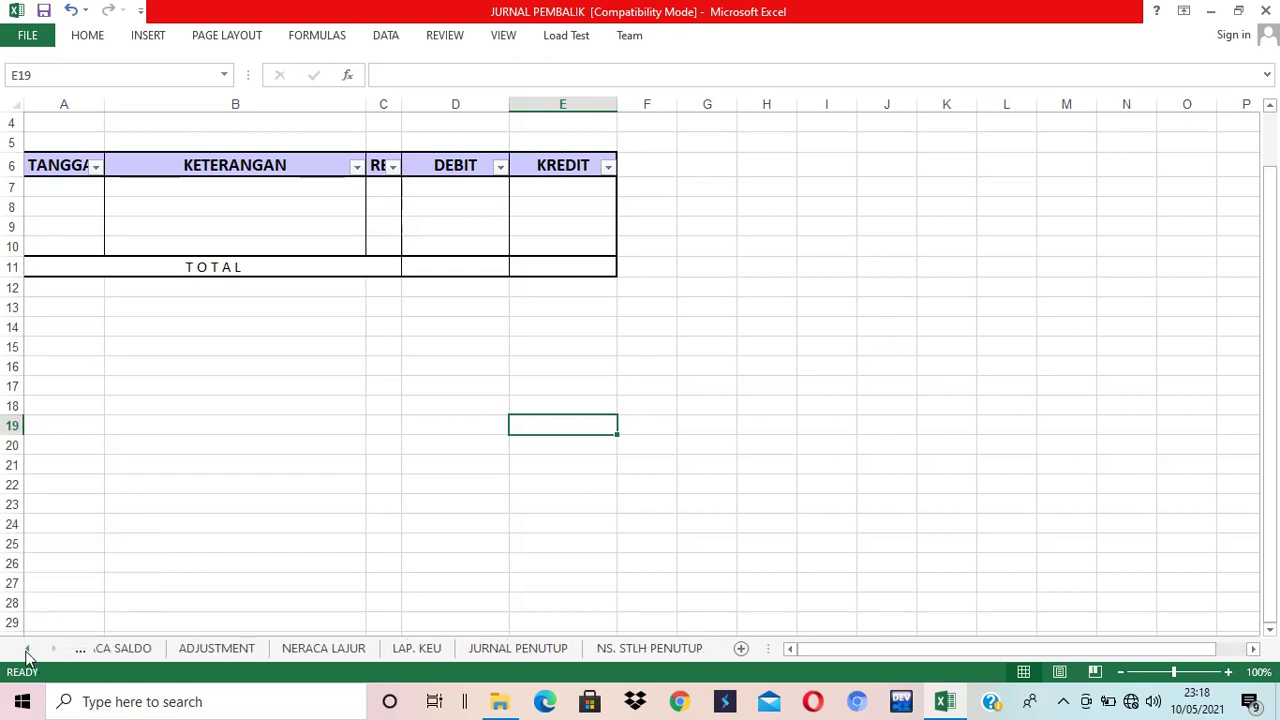
click(240, 650)
click(779, 441)
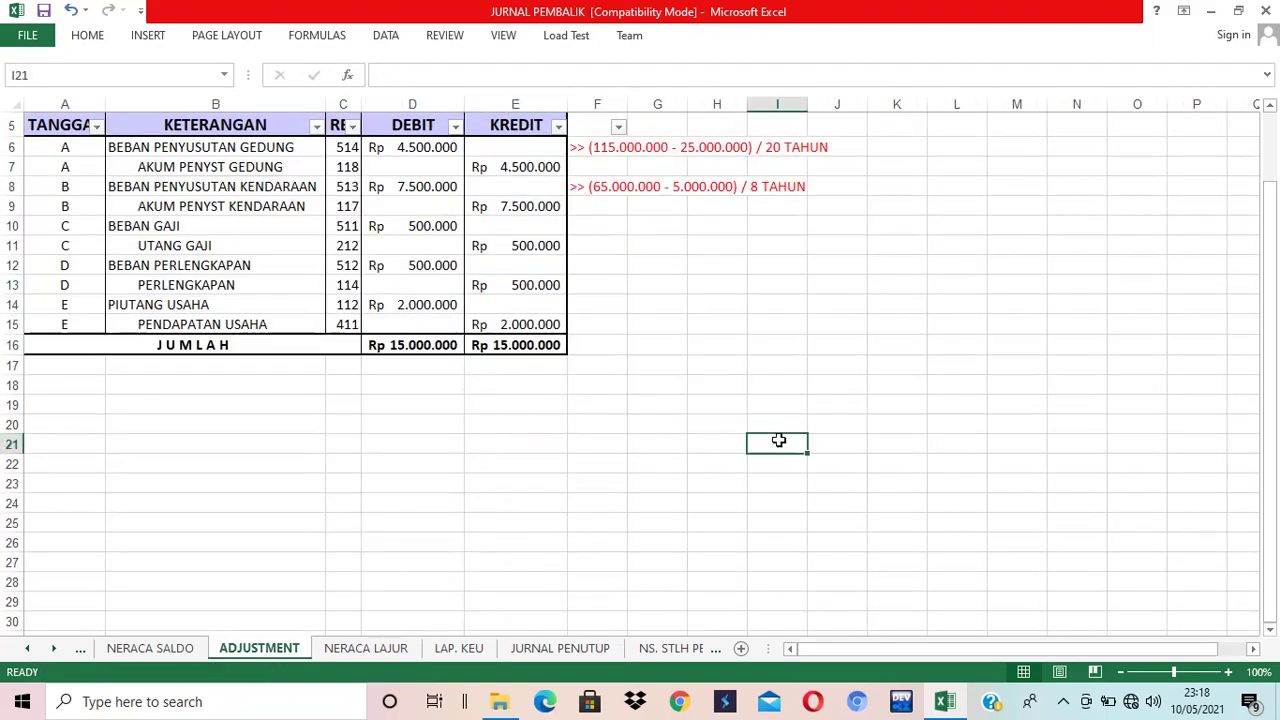
click(1228, 672)
click(1228, 672)
click(1228, 672)
click(1228, 672)
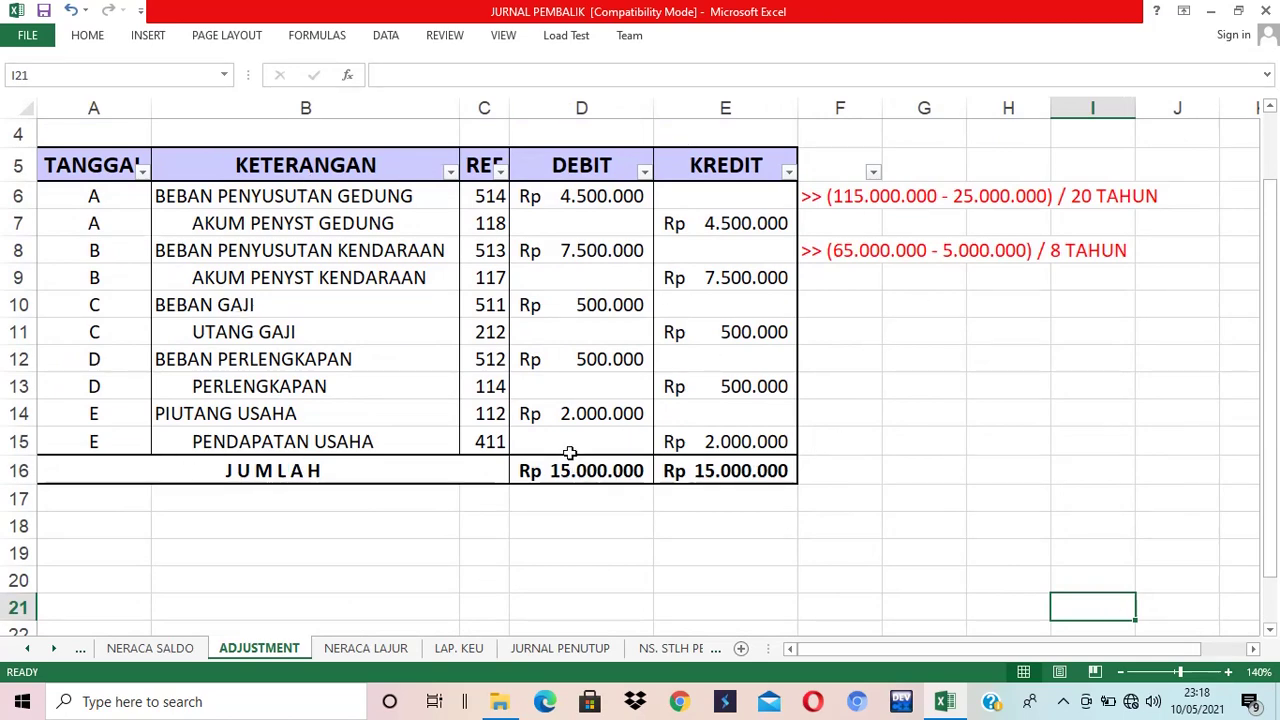
mouse_move(108, 300)
mouse_down()
mouse_move(513, 310)
mouse_move(712, 386)
mouse_up()
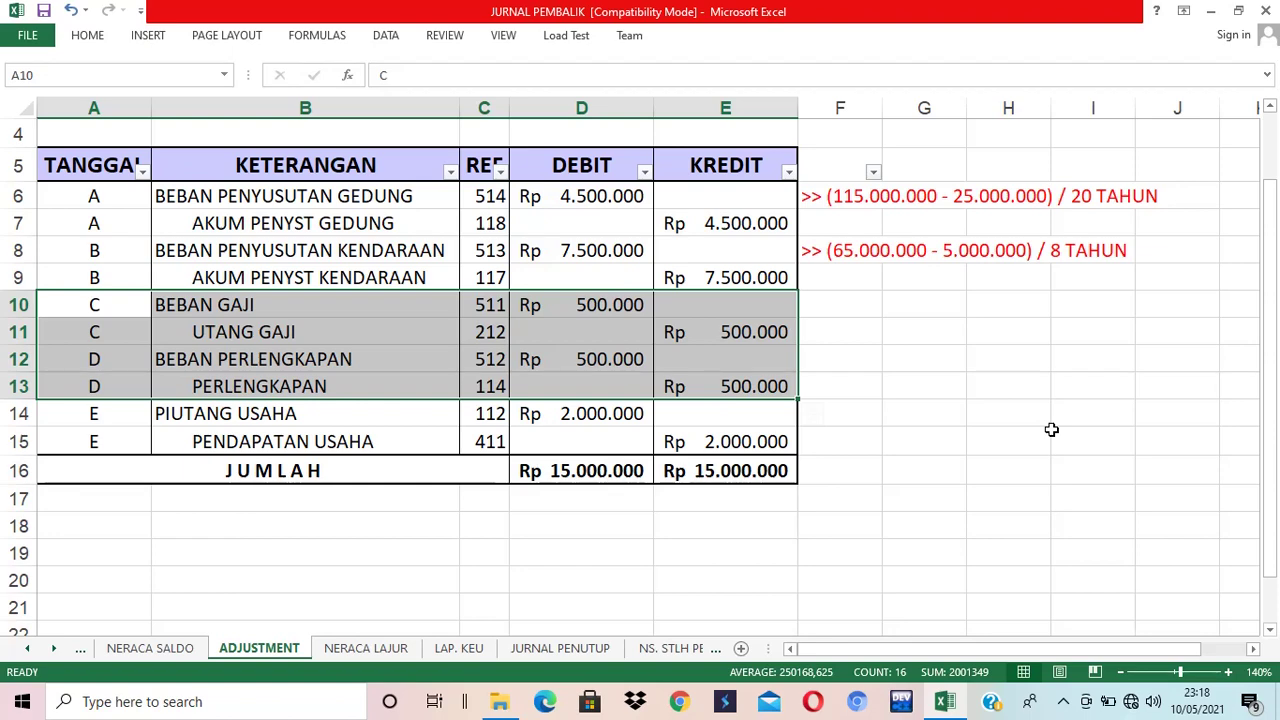
click(648, 357)
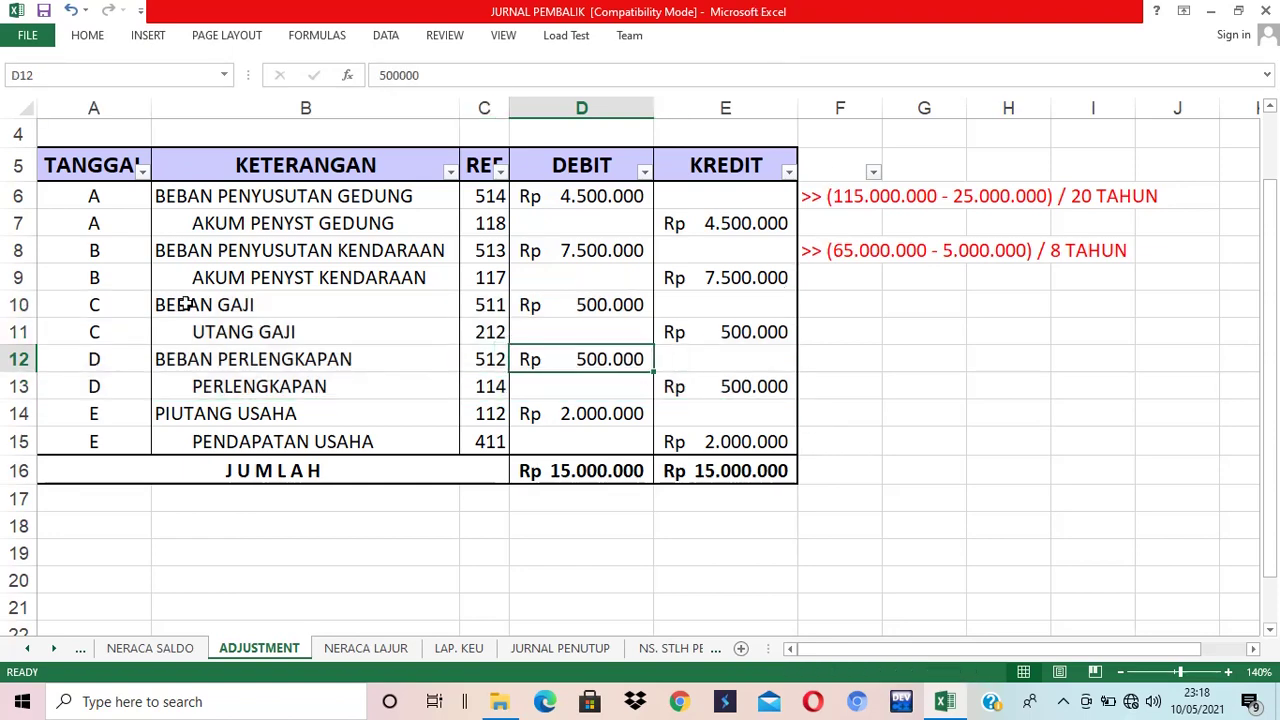
drag(186, 304, 620, 331)
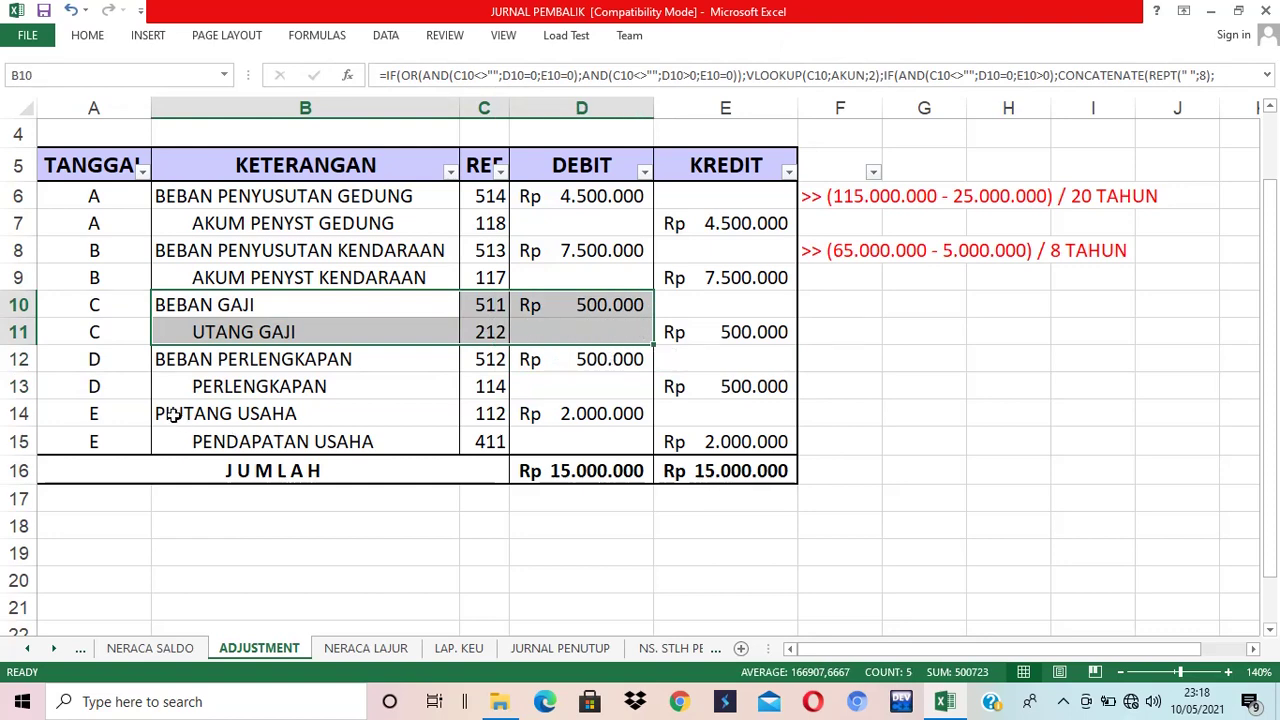
drag(172, 413, 748, 413)
drag(773, 441, 773, 441)
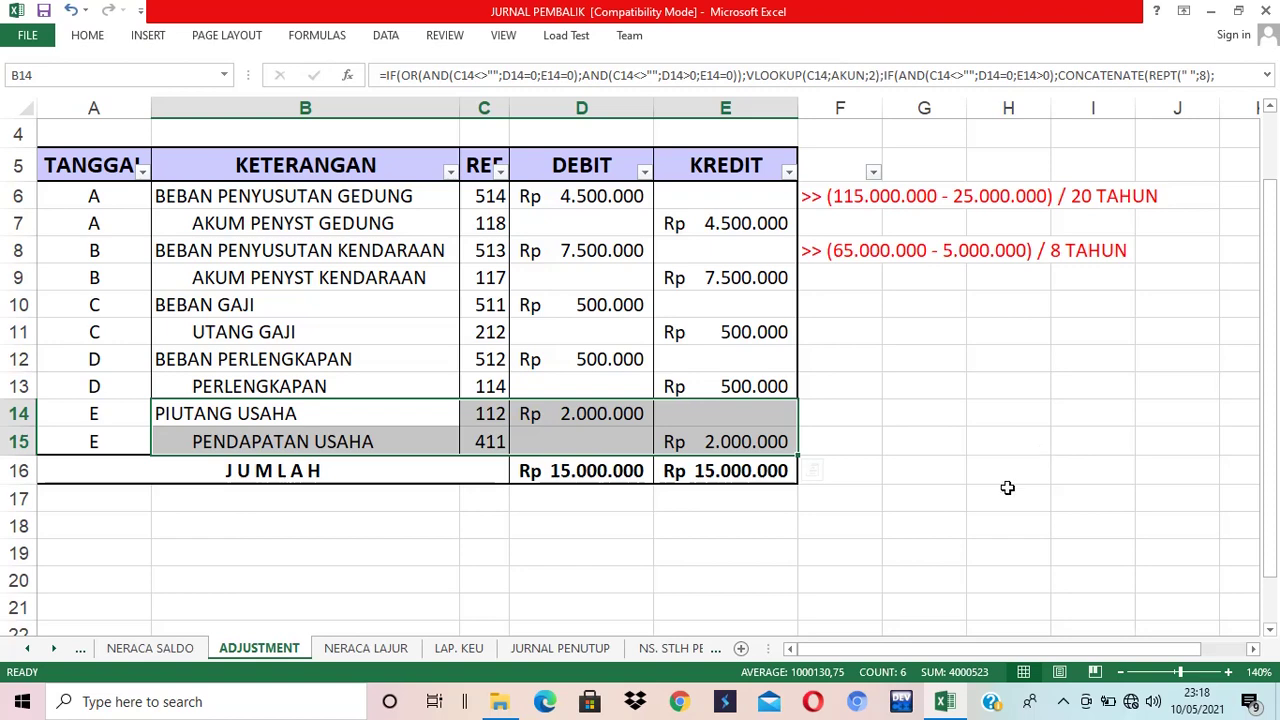
click(53, 648)
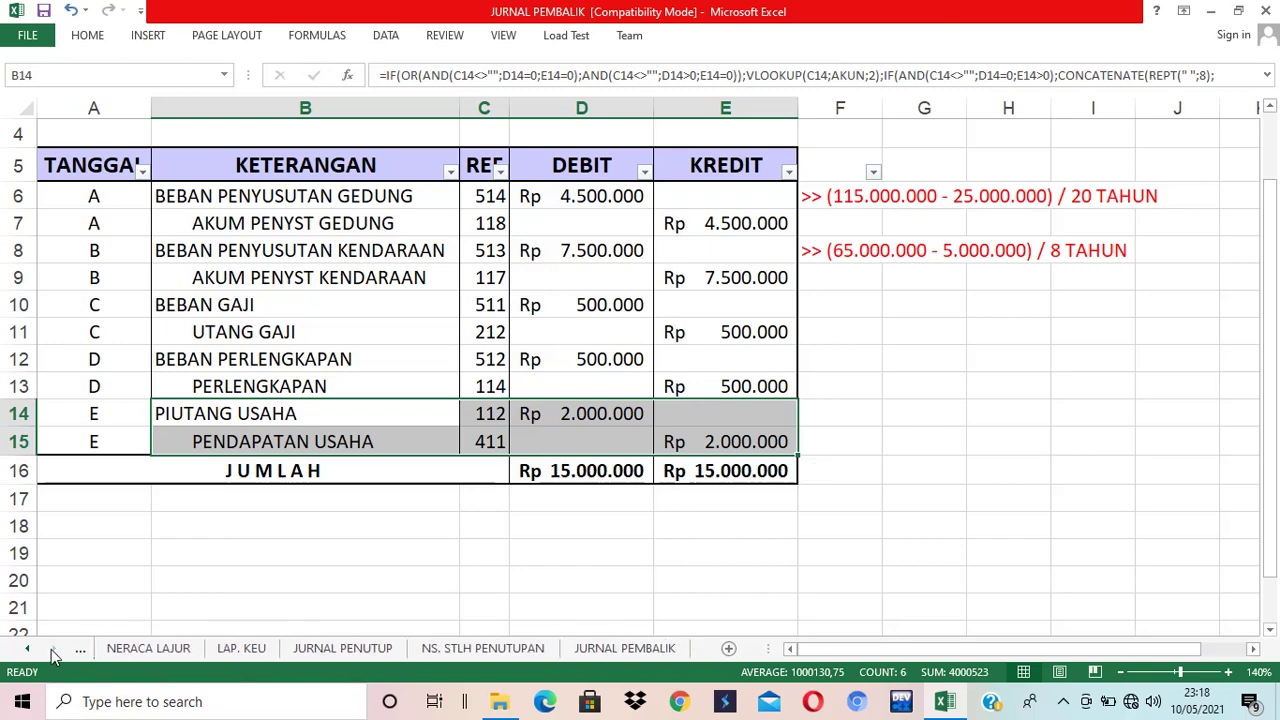
click(611, 649)
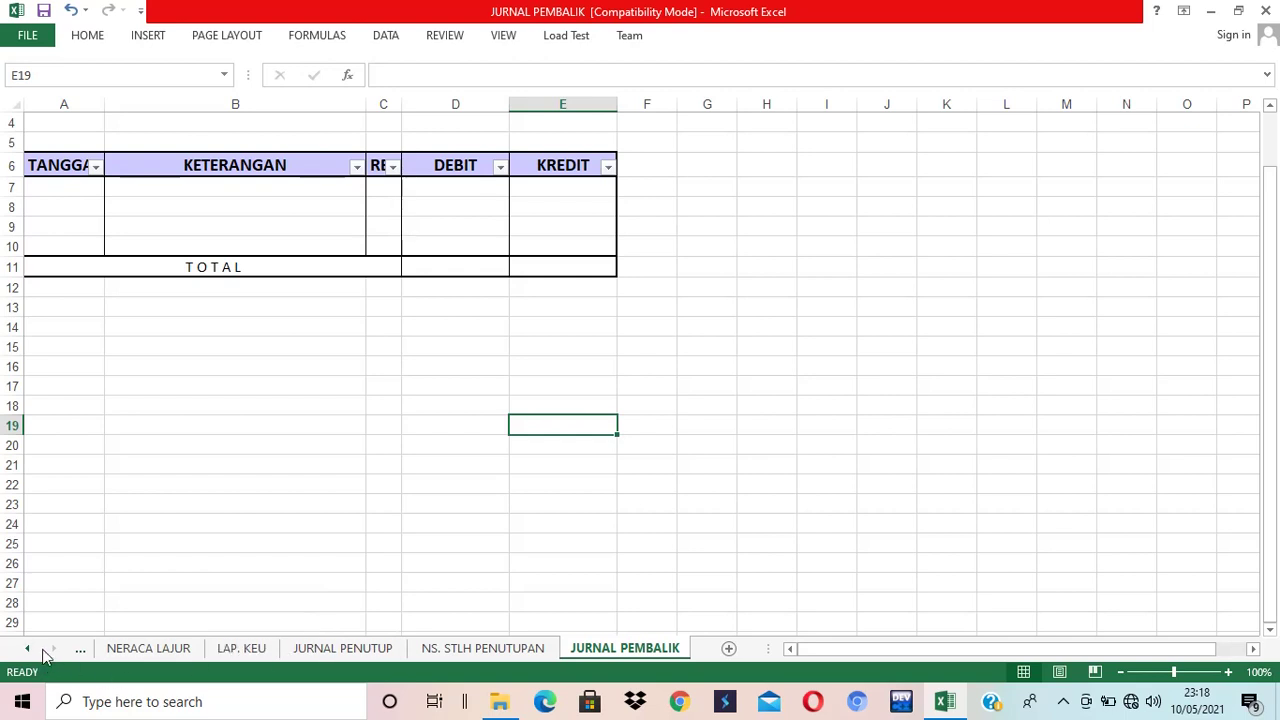
Enter transaction letter C in cells A7 and A8
click(66, 192)
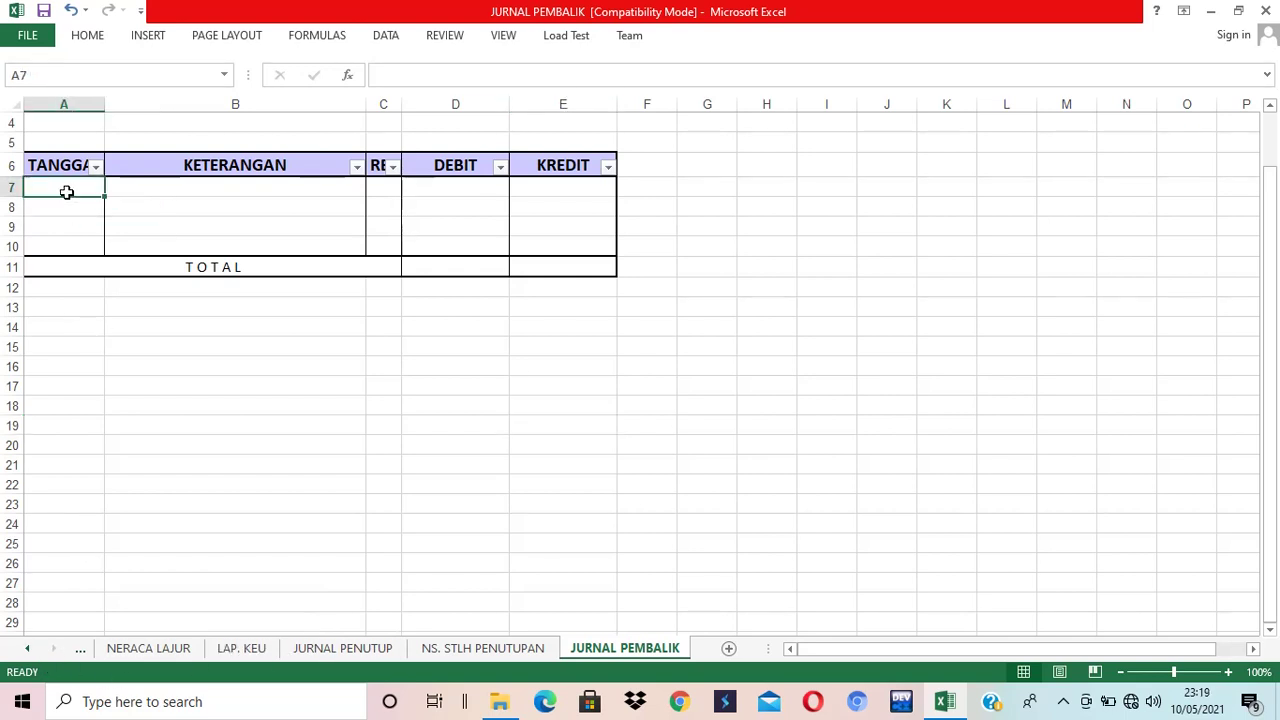
text(5)
key(Return)
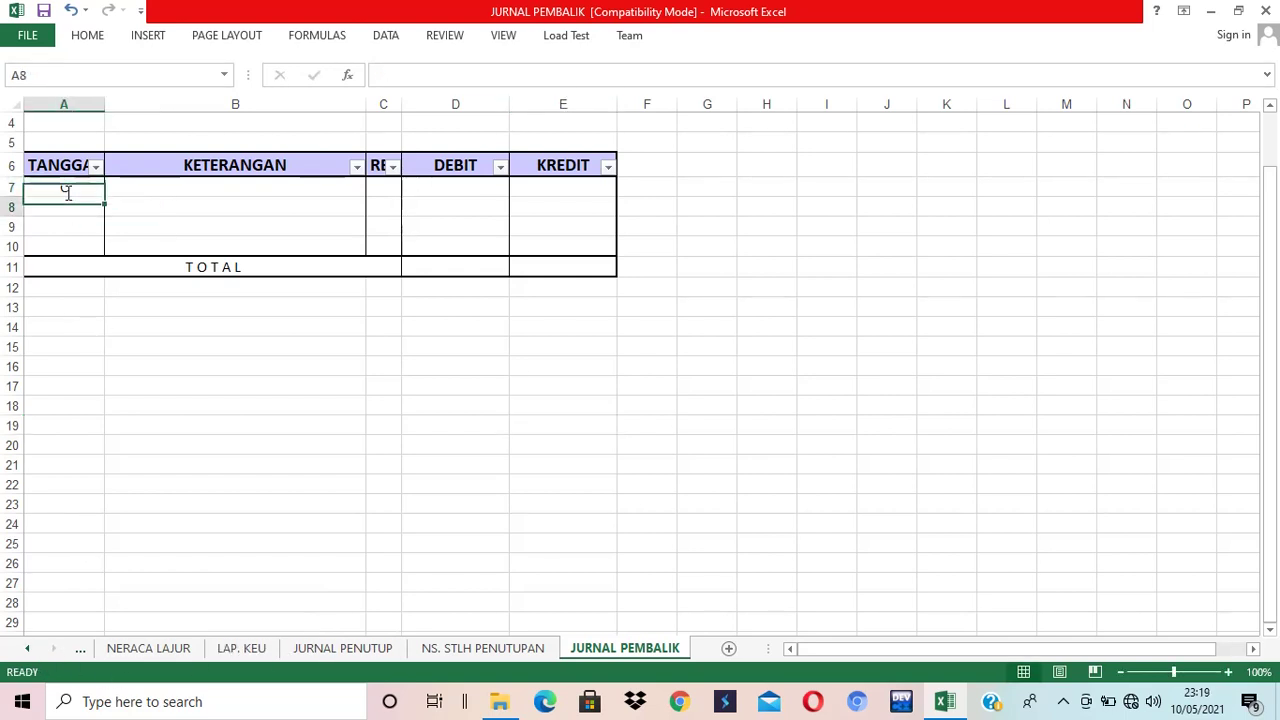
text(c)
key(Return)
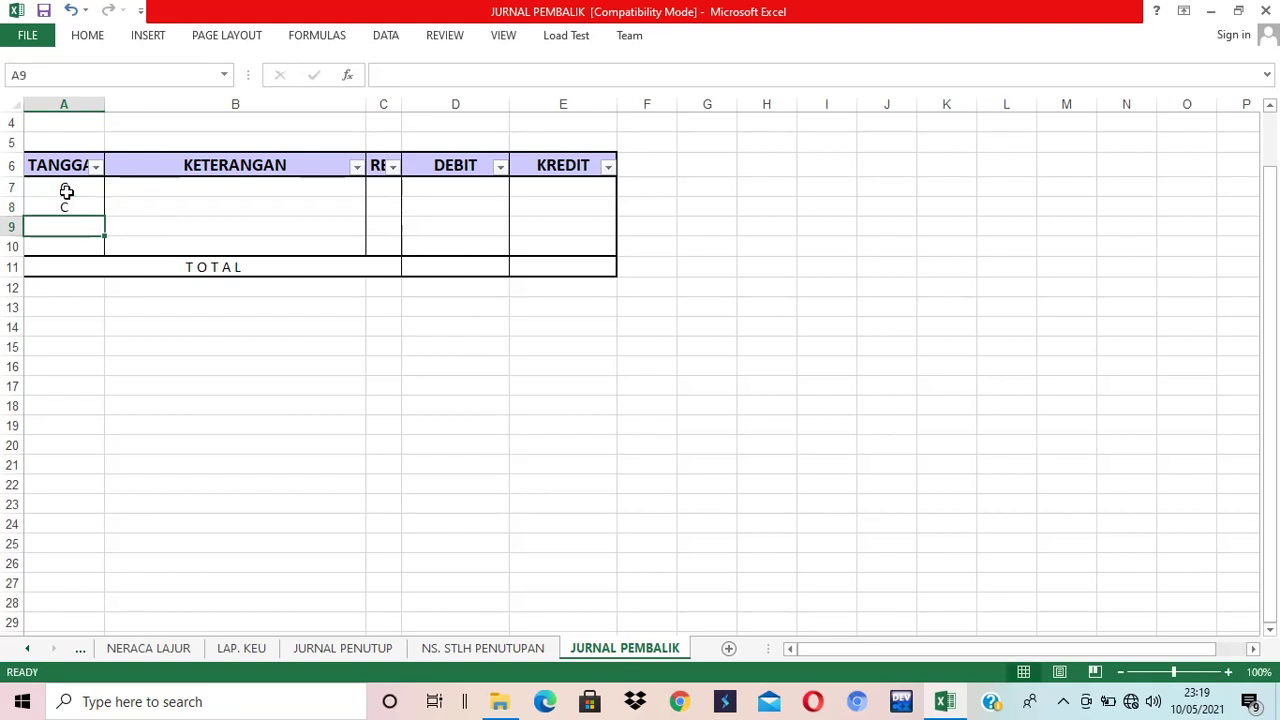
Inspect the KETERANGAN description formulas in B7, B8 and B9 without changing them
click(283, 189)
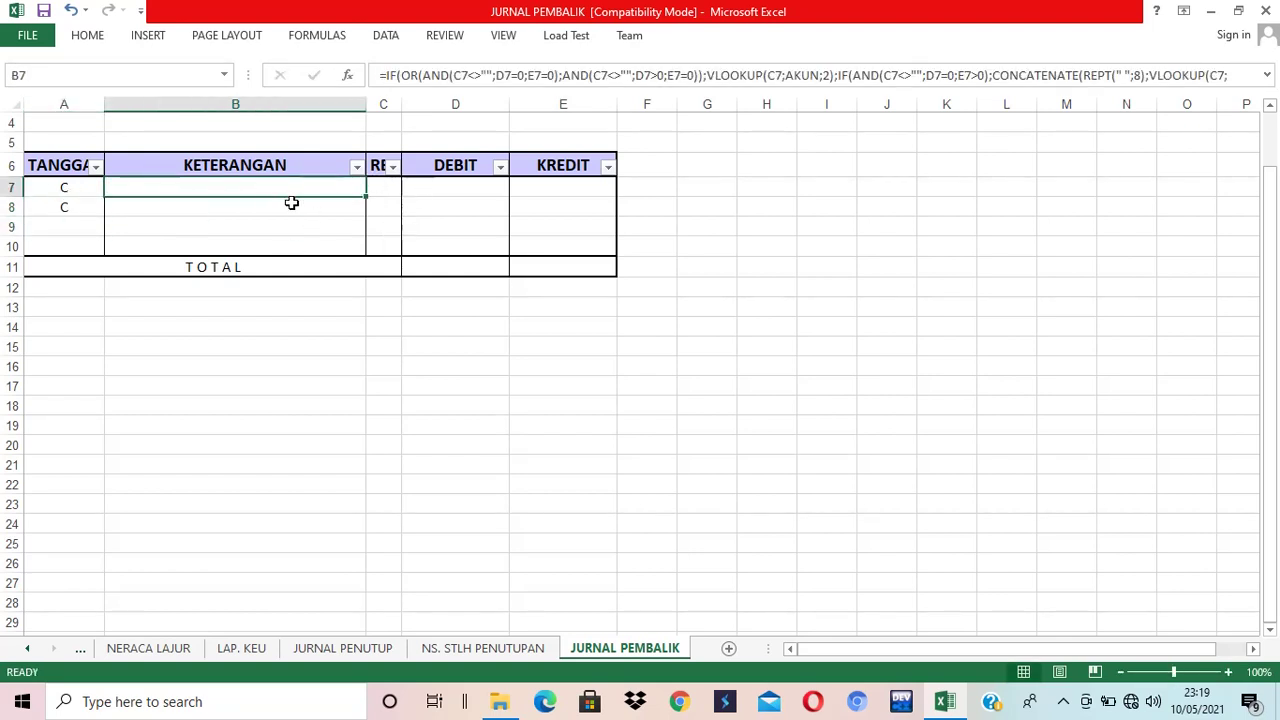
click(291, 203)
click(283, 186)
click(283, 220)
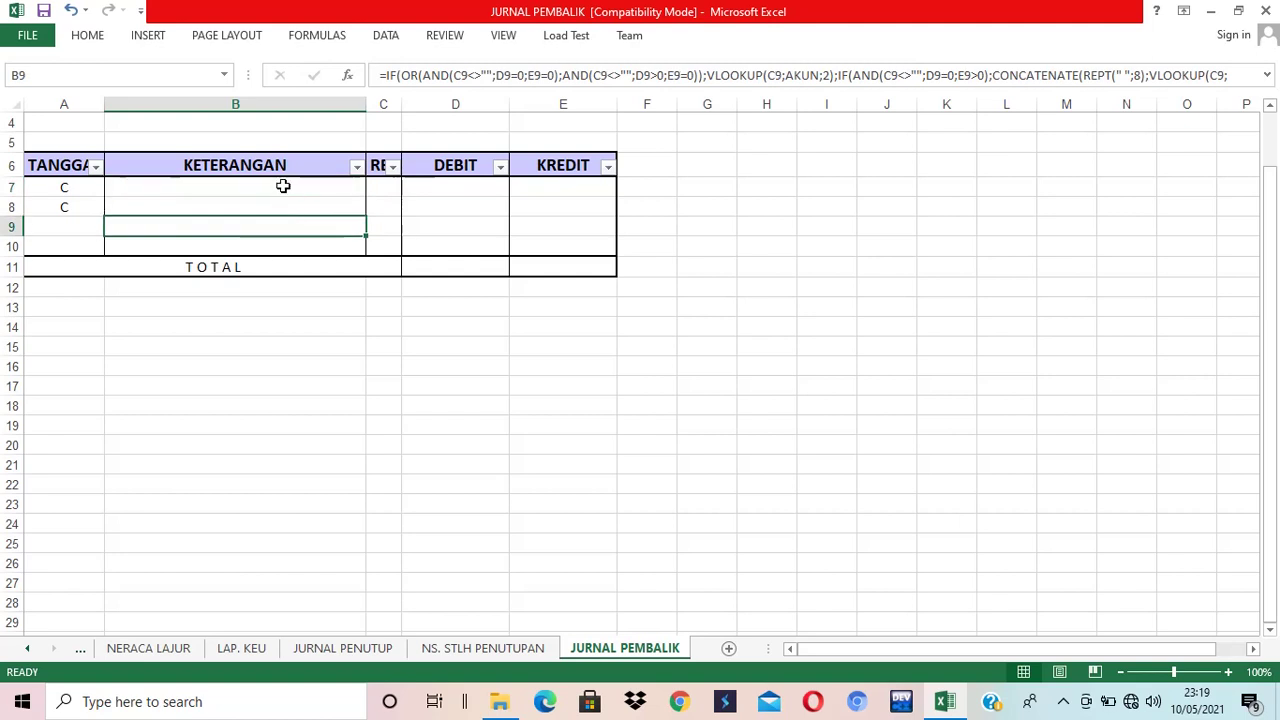
click(281, 205)
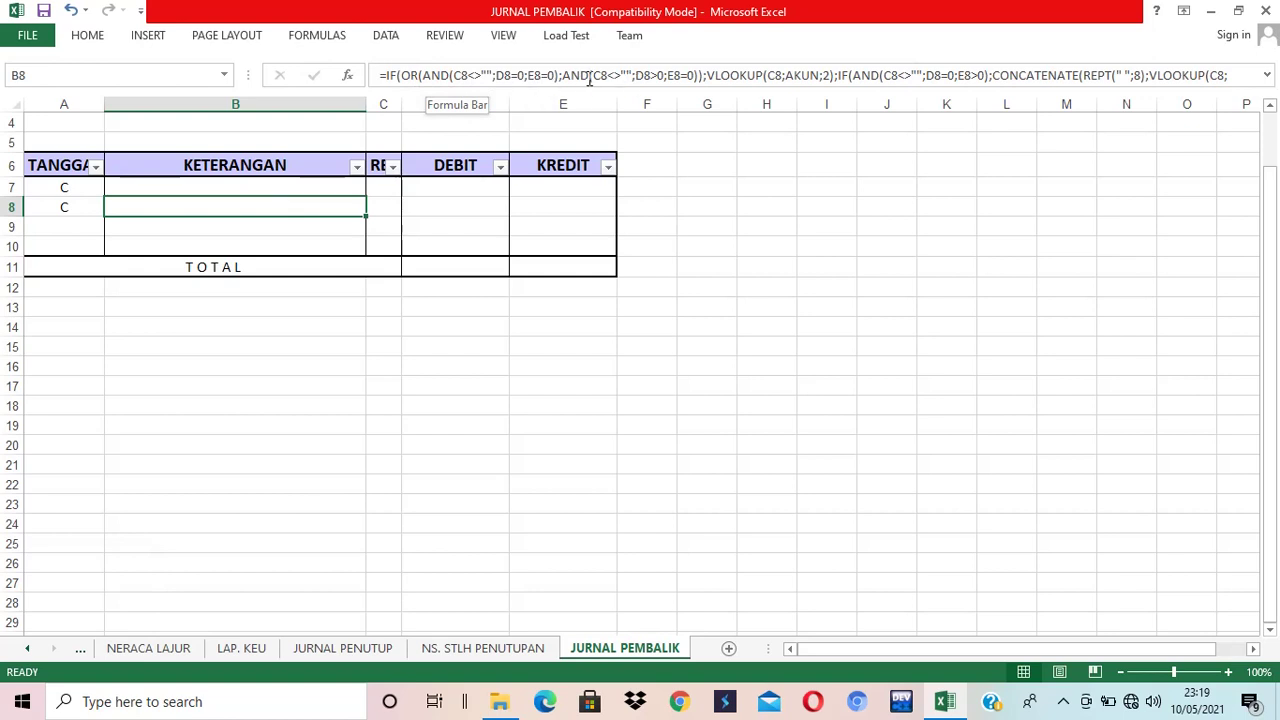
double_click(256, 190)
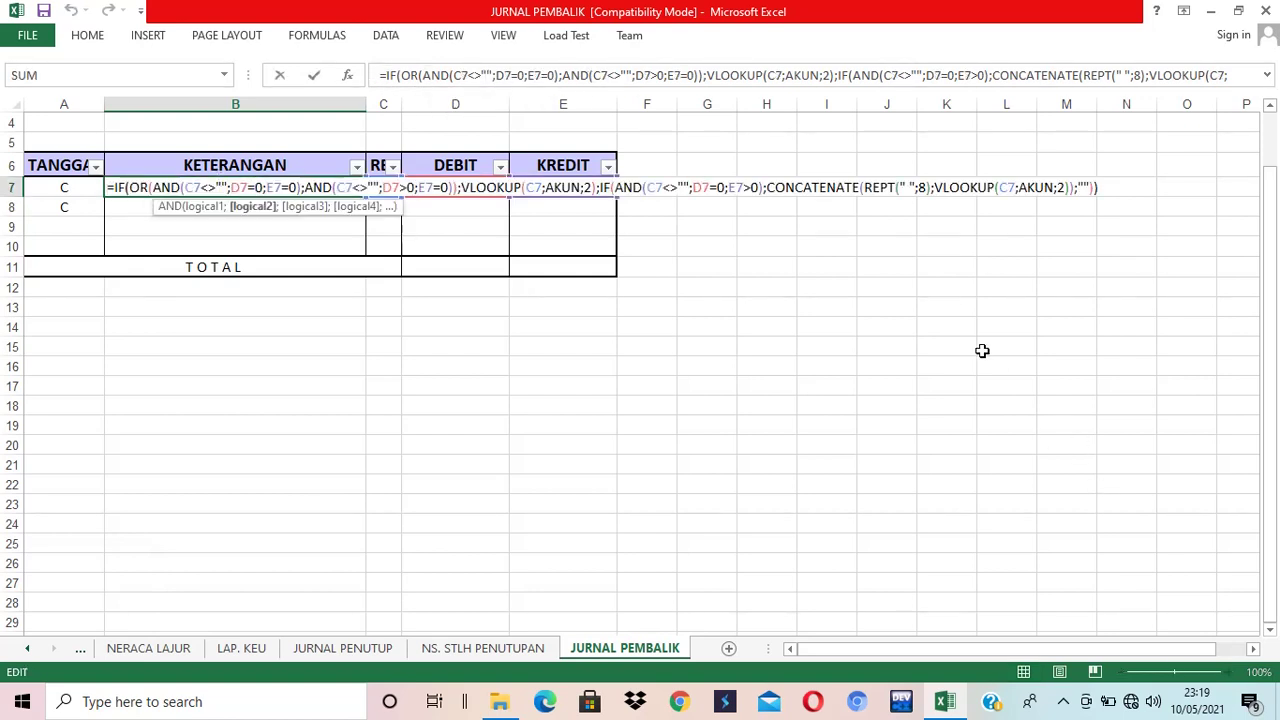
key(Return)
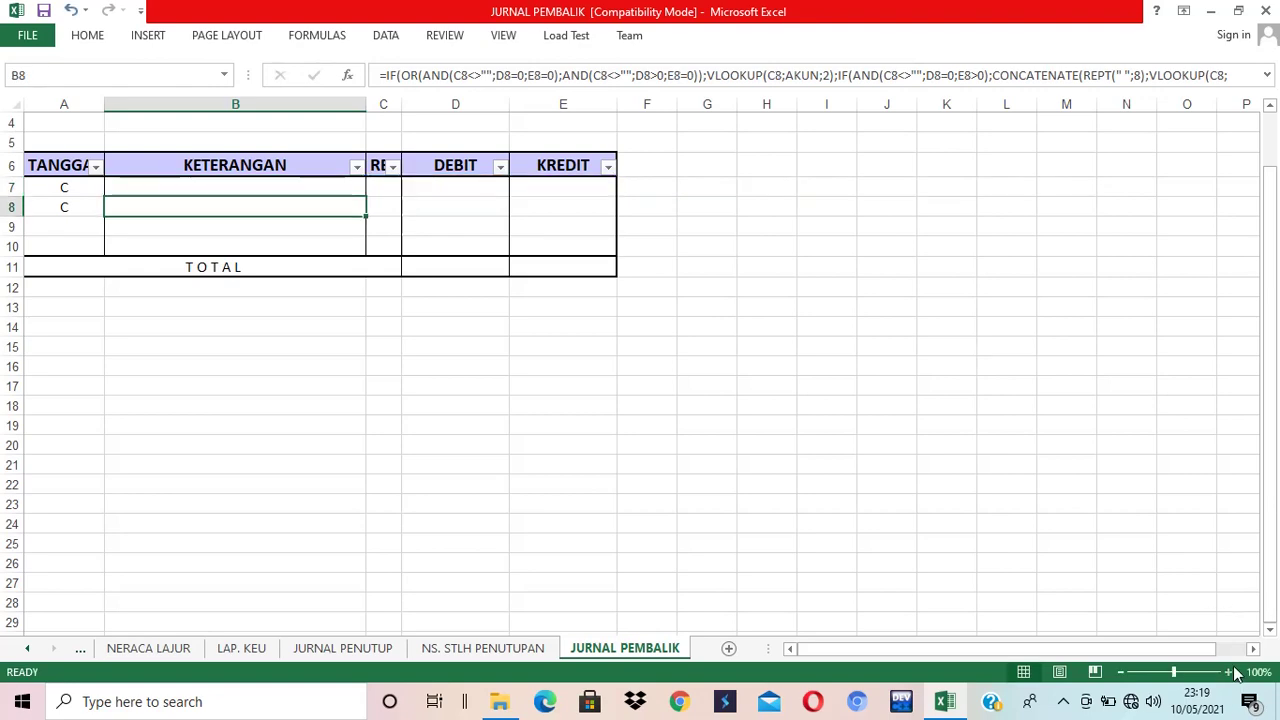
Zoom in and examine the full IF/VLOOKUP formula in B7, leaving it unchanged
click(1229, 672)
click(1229, 672)
click(1229, 672)
click(1229, 672)
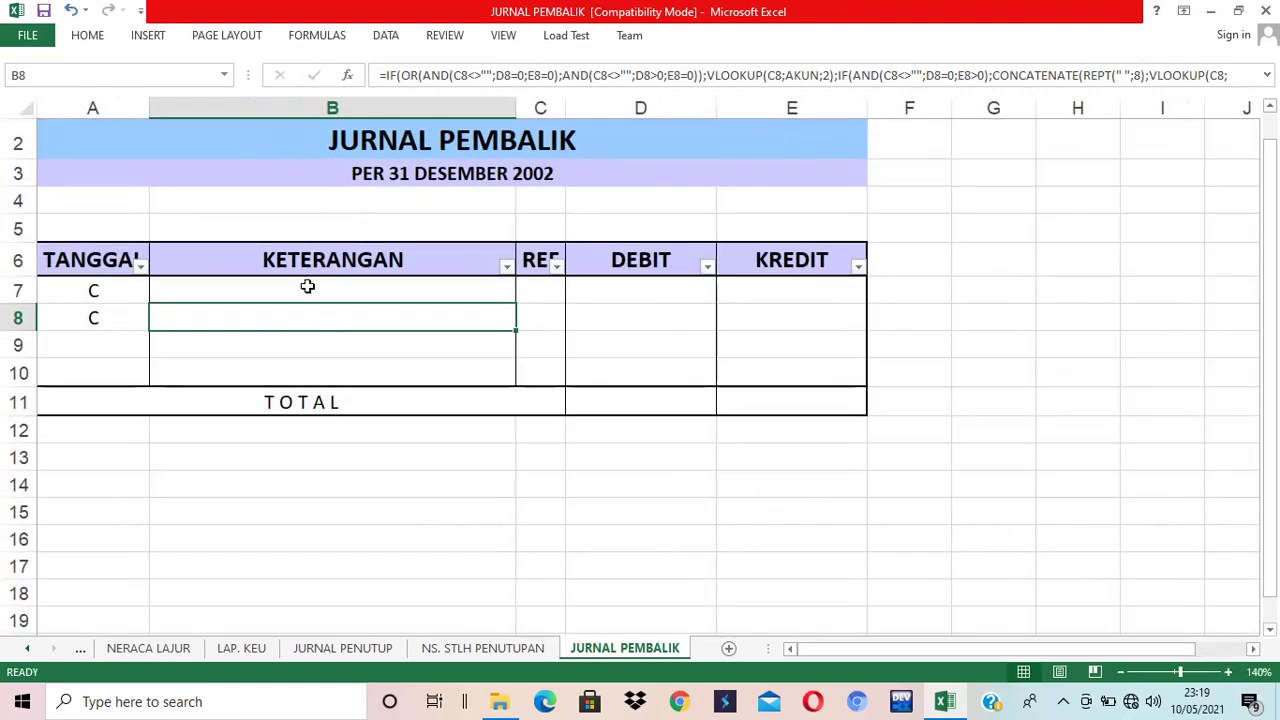
double_click(307, 287)
drag(448, 300, 132, 284)
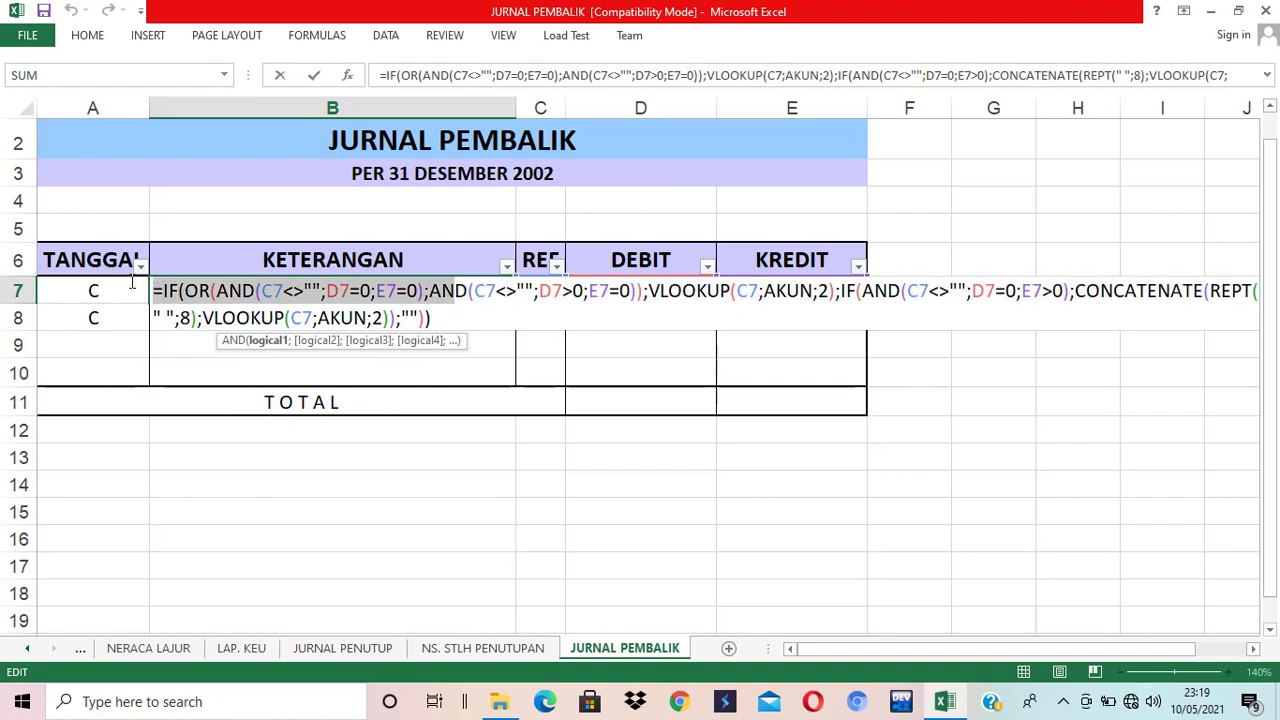
drag(465, 325, 130, 286)
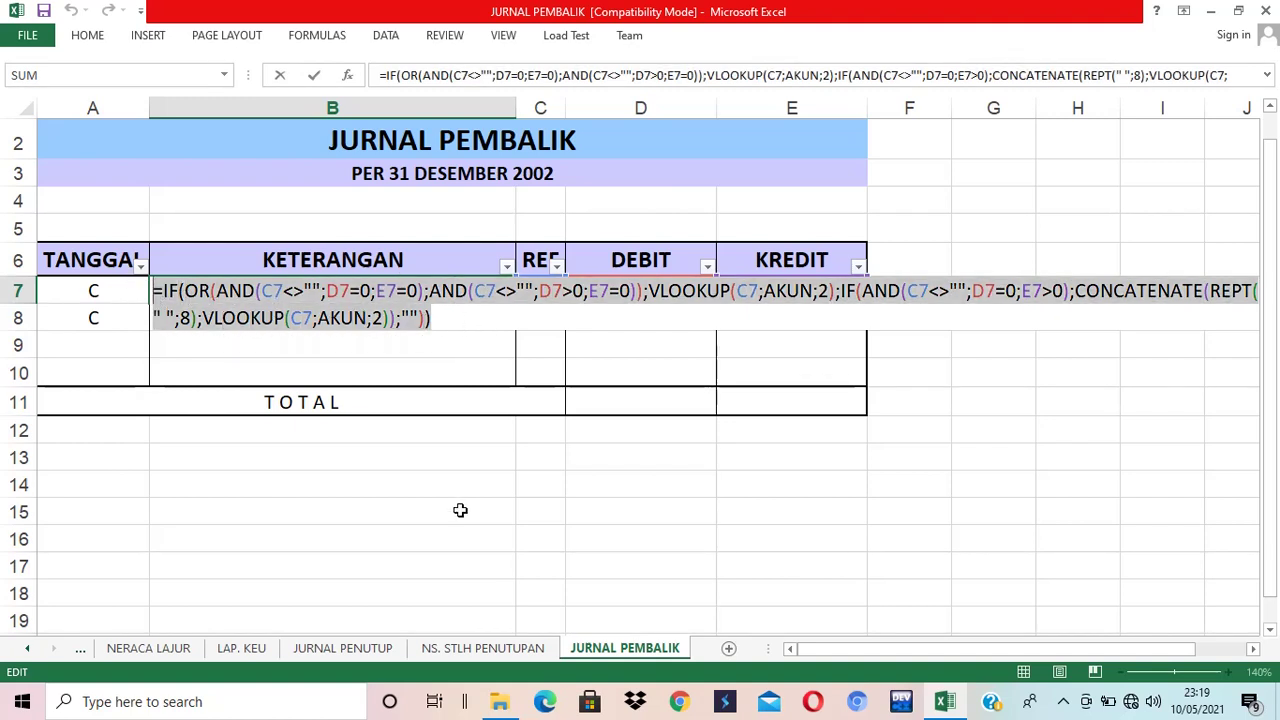
key(Return)
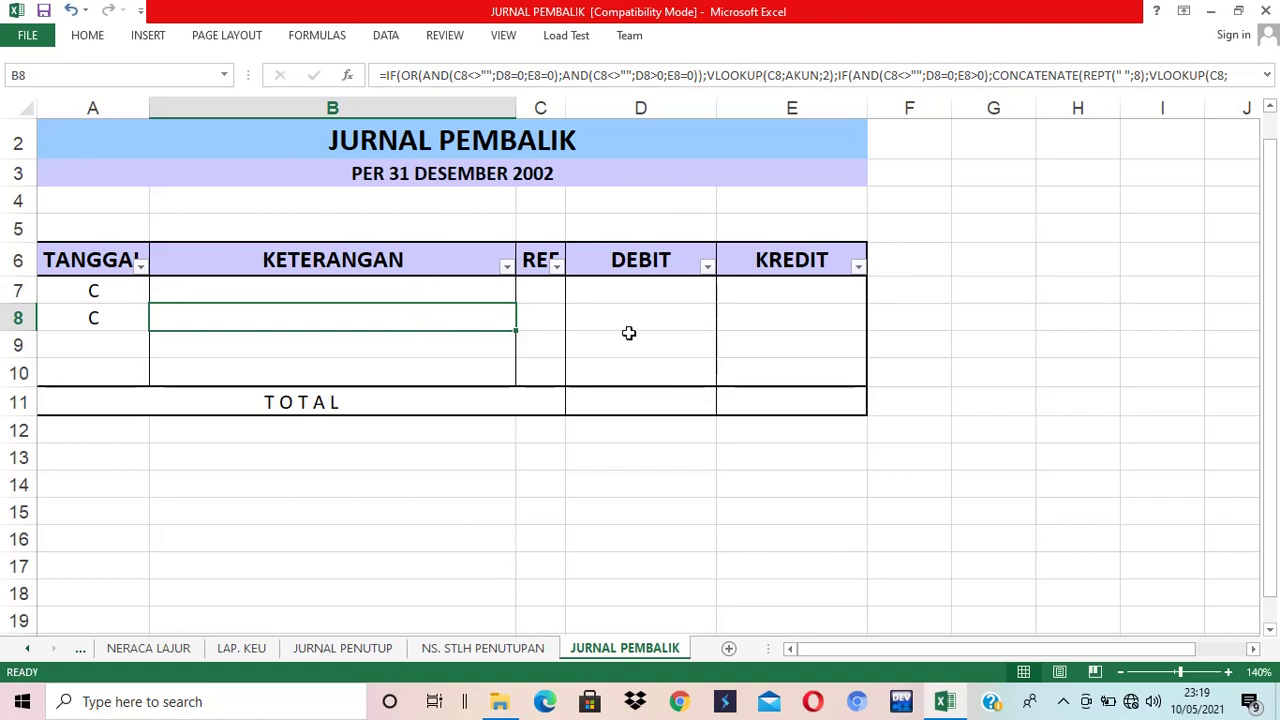
Enter ref 212 (UTANG GAJI) in C7 and ref 511 (BEBAN GAJI) in C8
click(560, 288)
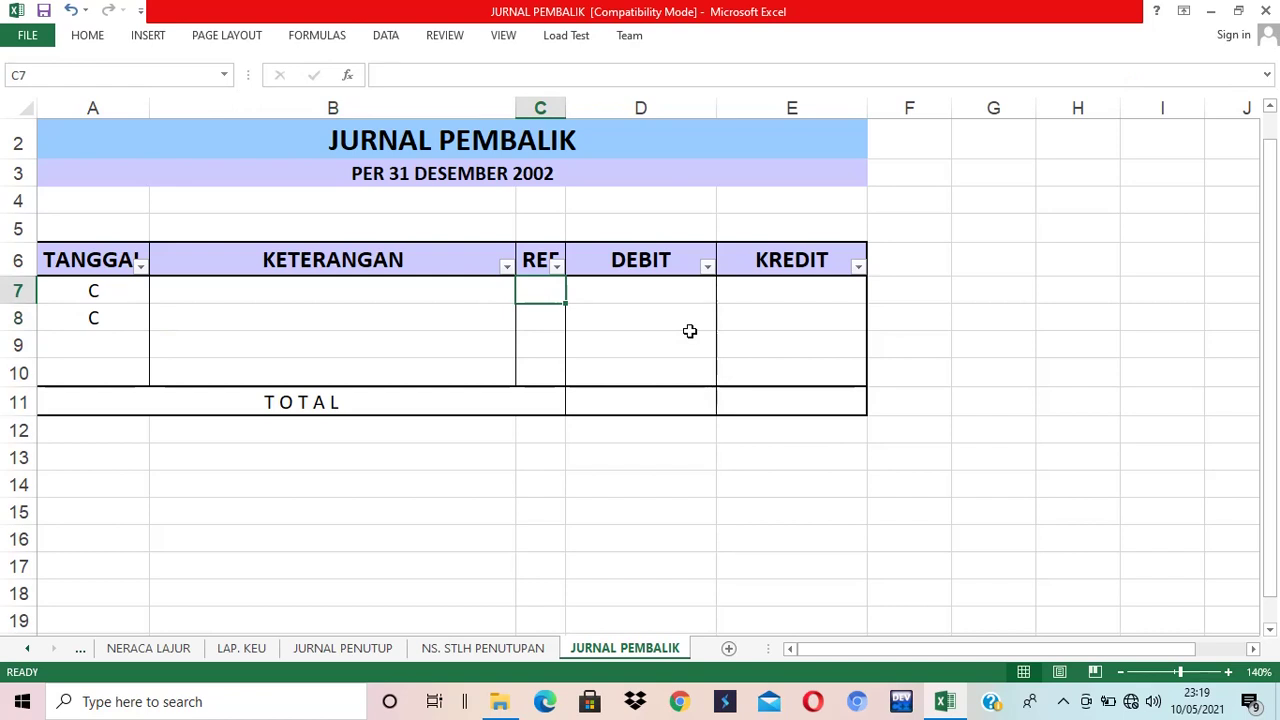
text(212)
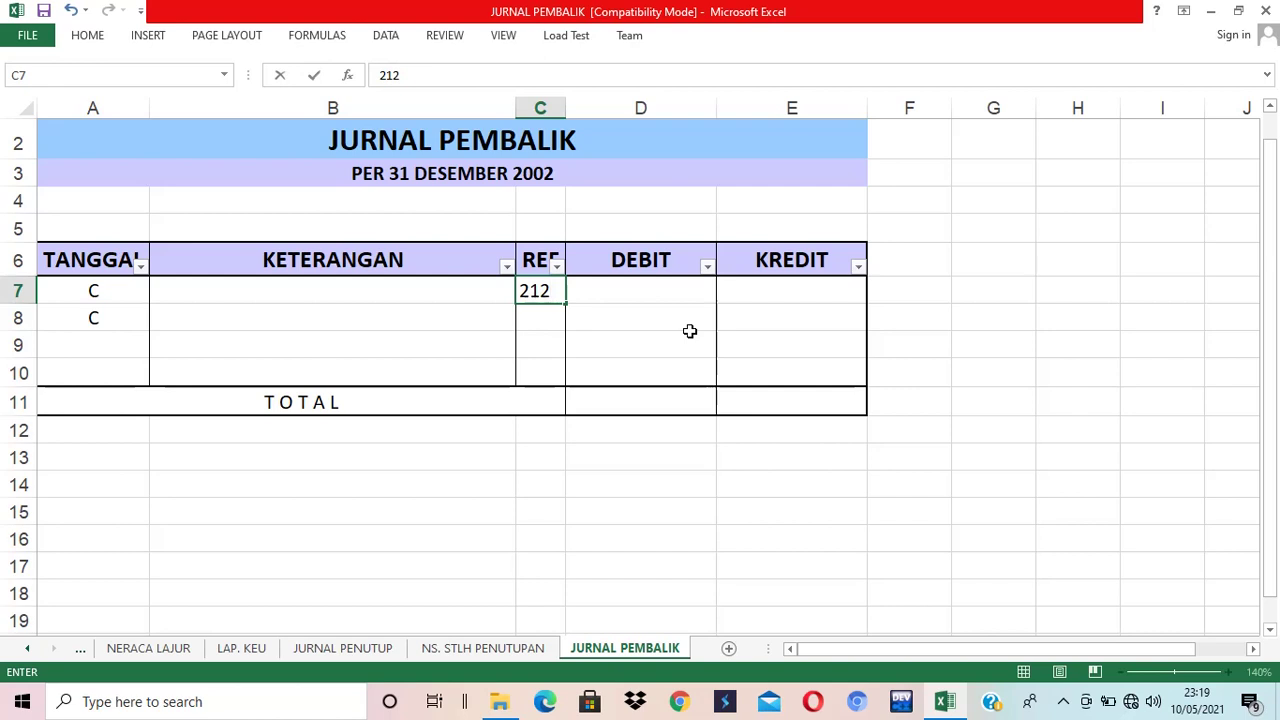
key(Return)
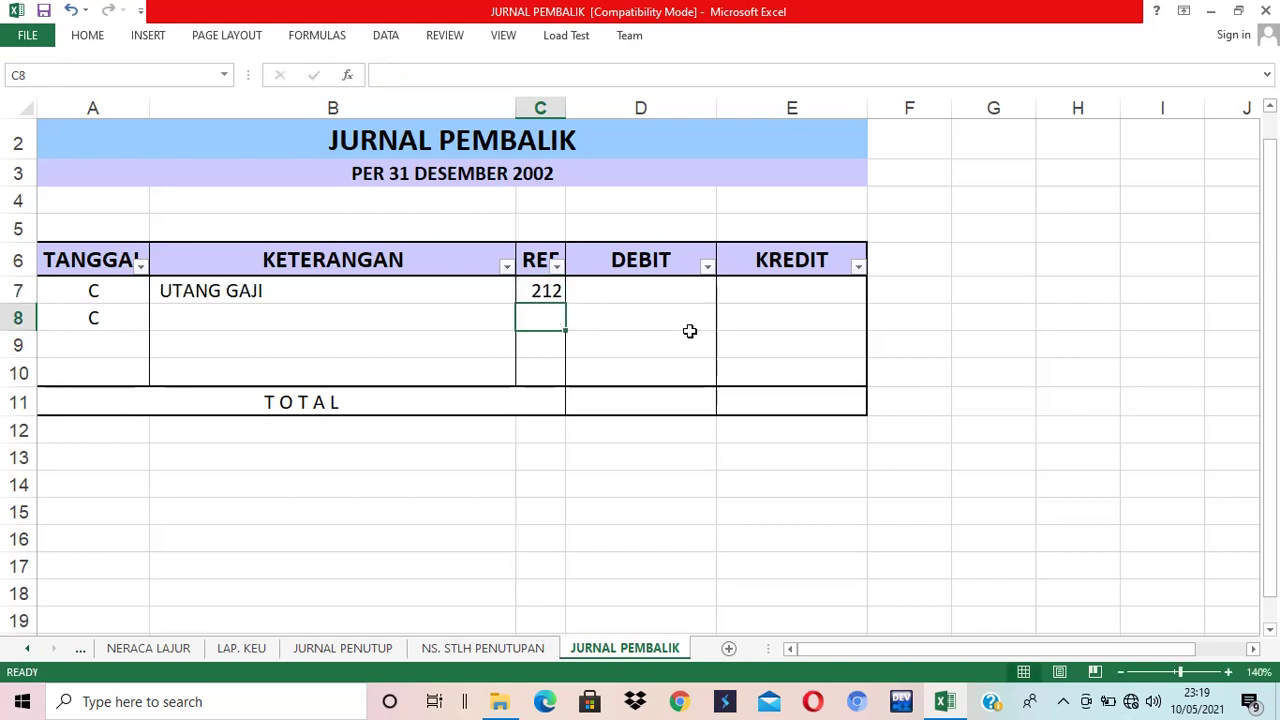
text(511)
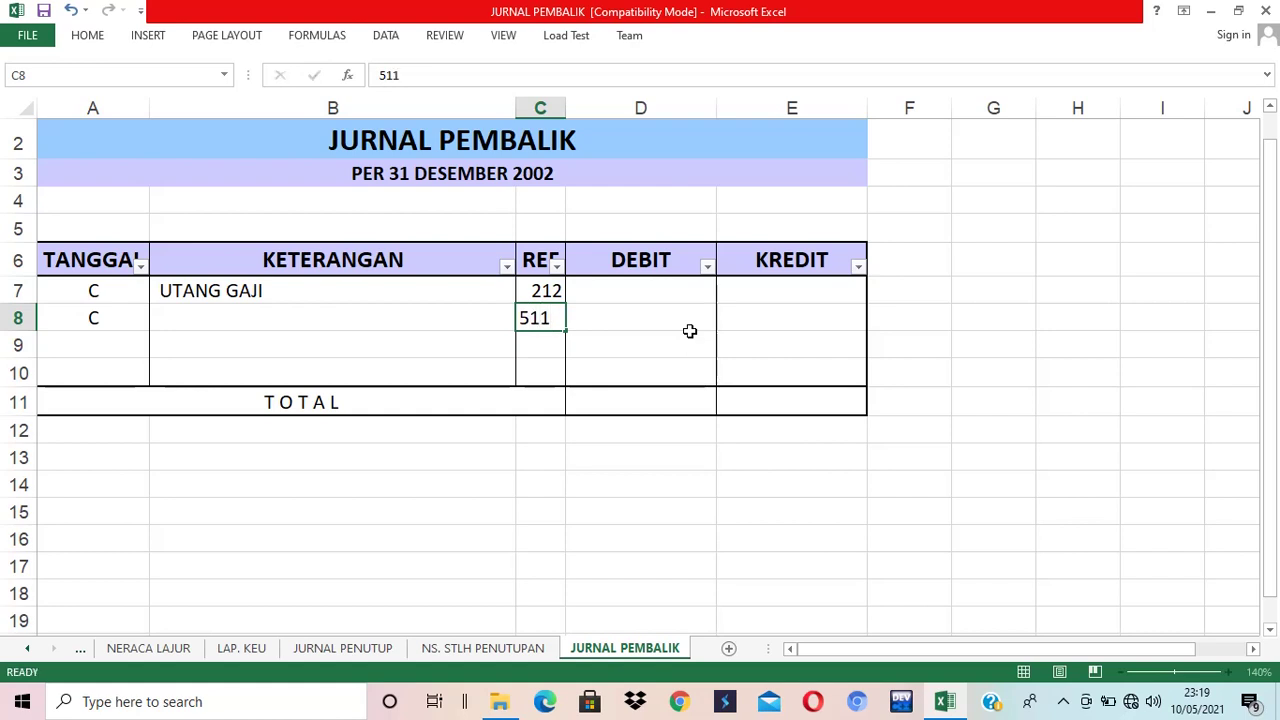
key(Return)
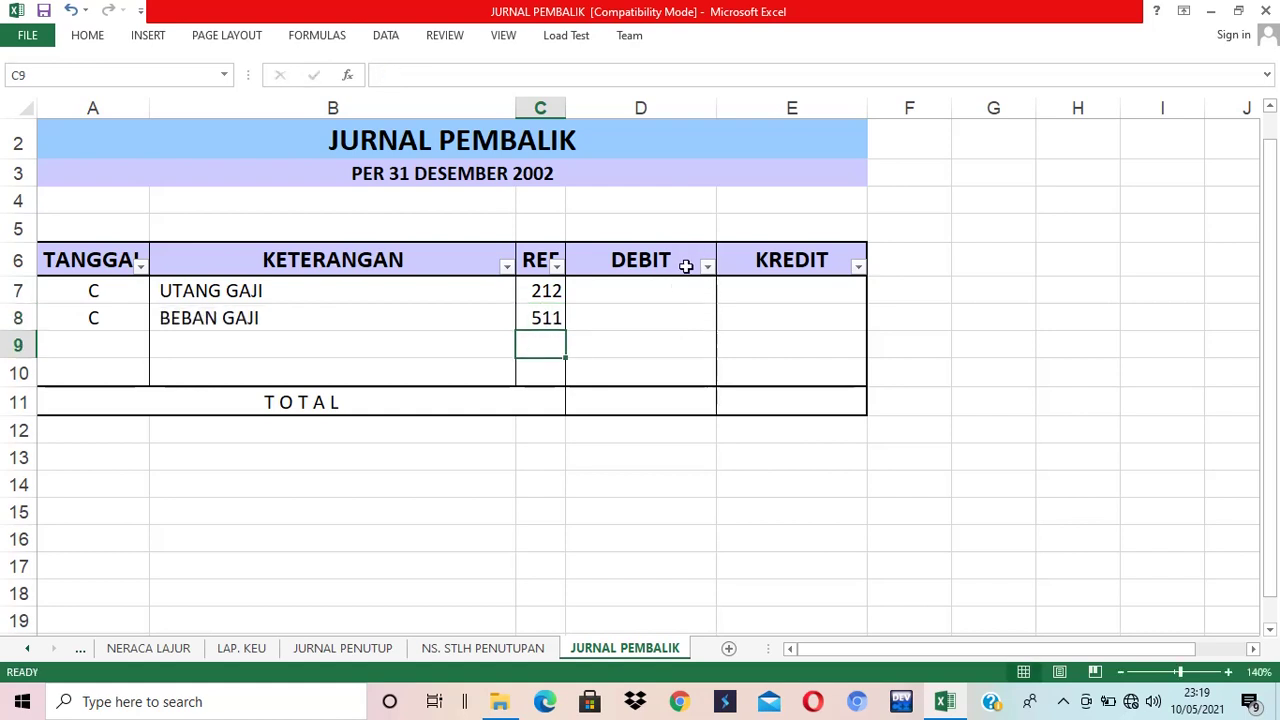
Debit Rp 500.000 in D7 and set the E8 credit to =D7
click(661, 288)
text(5)
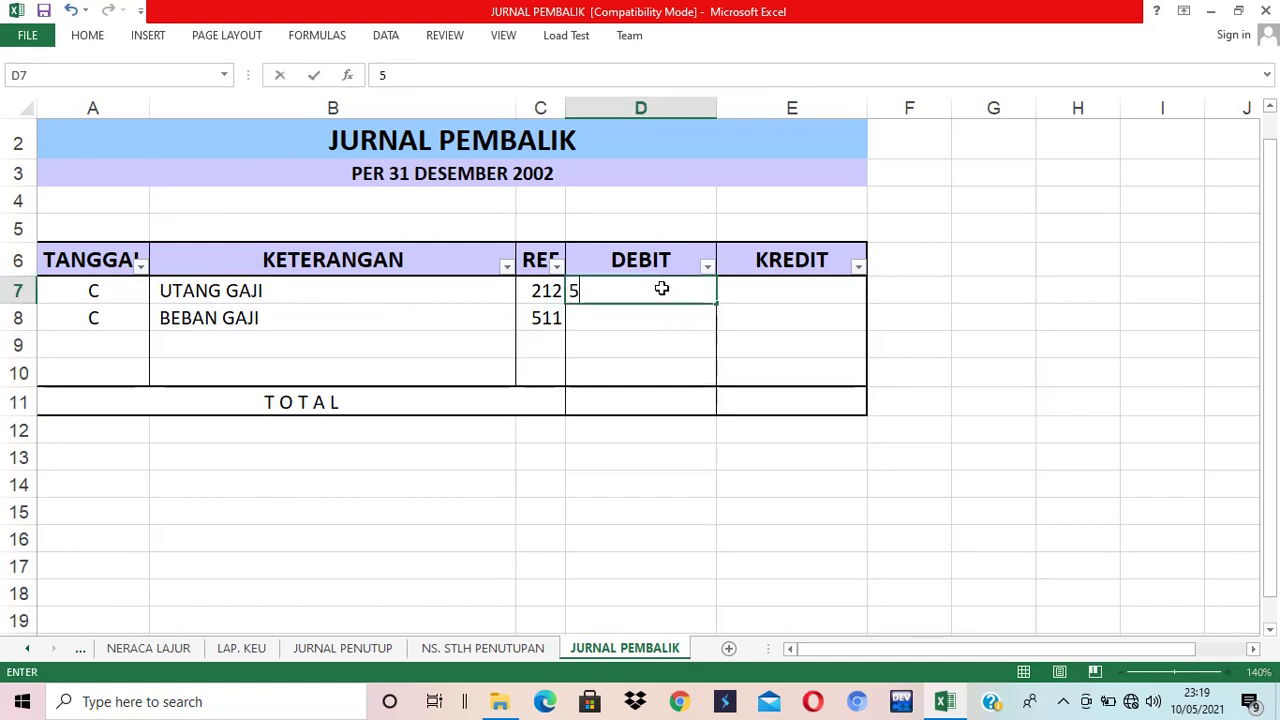
text(00000)
key(Tab)
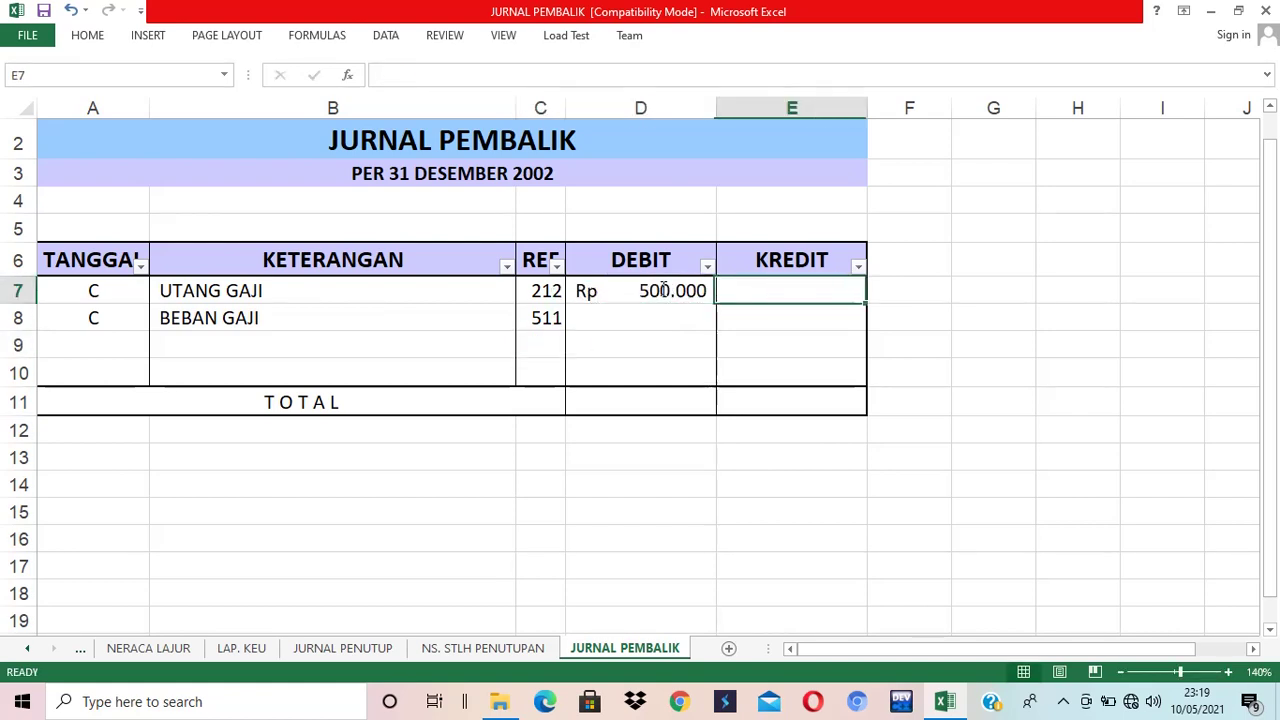
key(Down)
text(=)
click(661, 288)
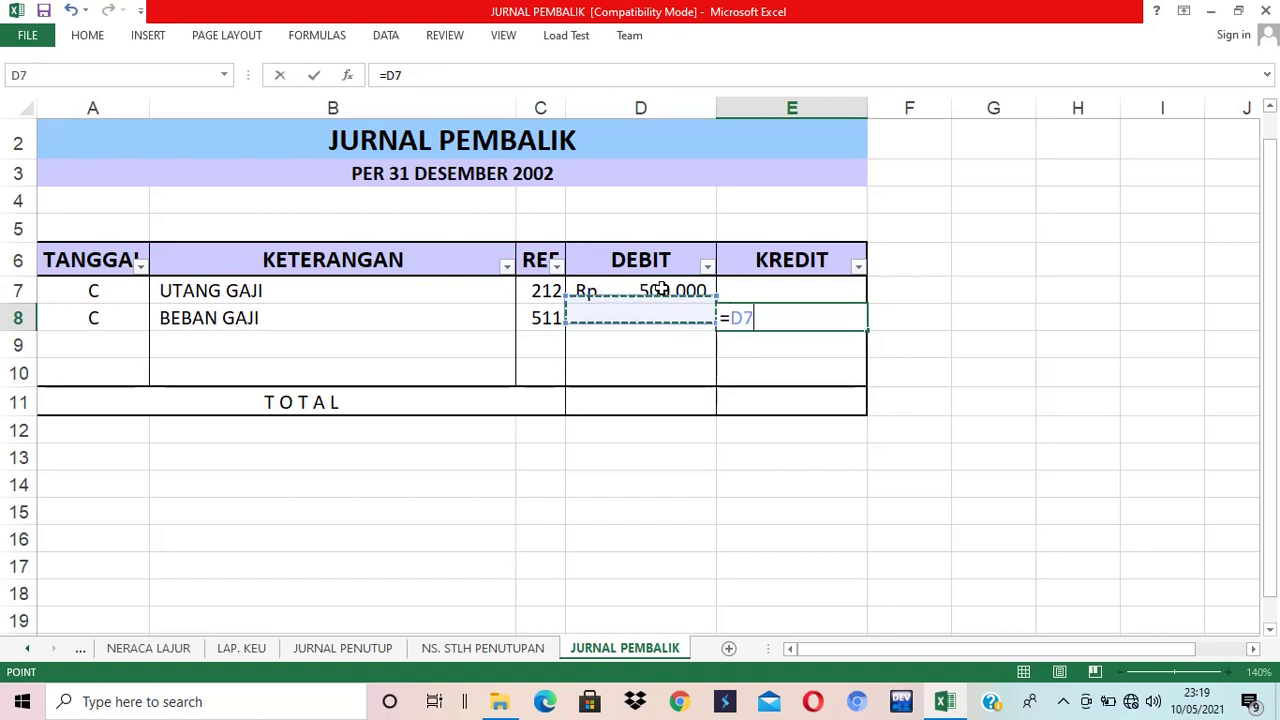
key(Return)
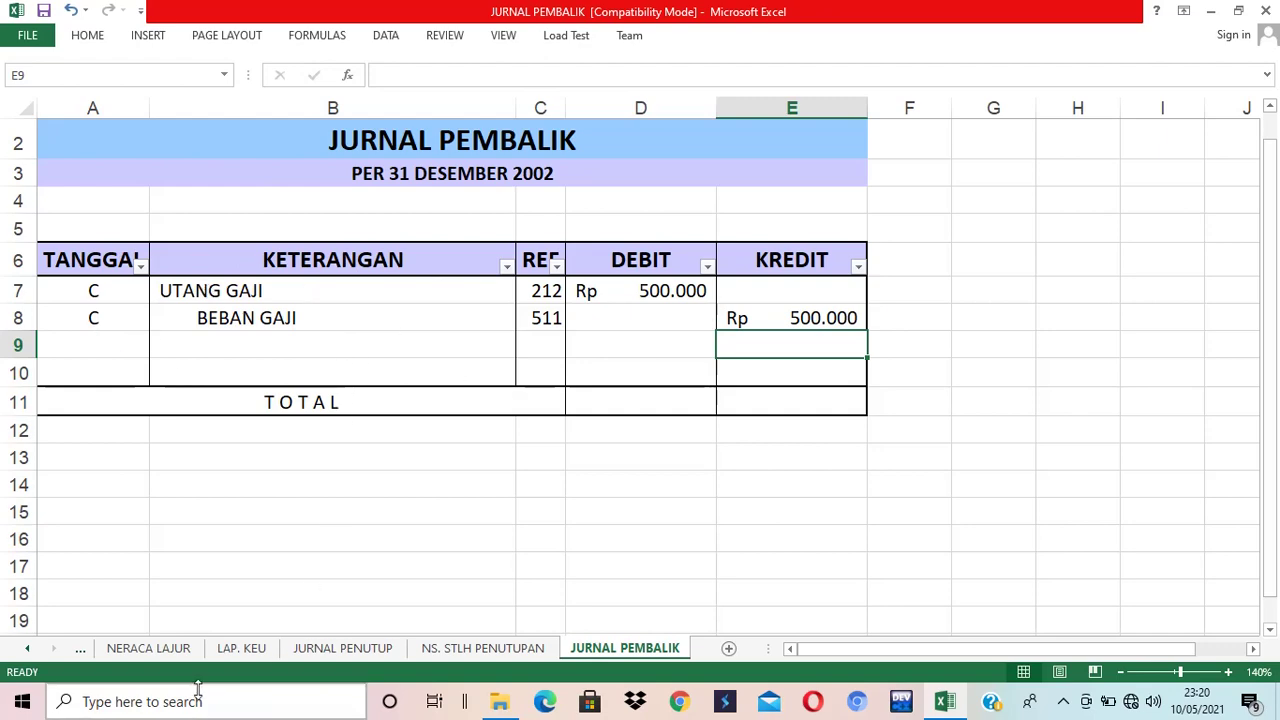
click(30, 649)
click(30, 649)
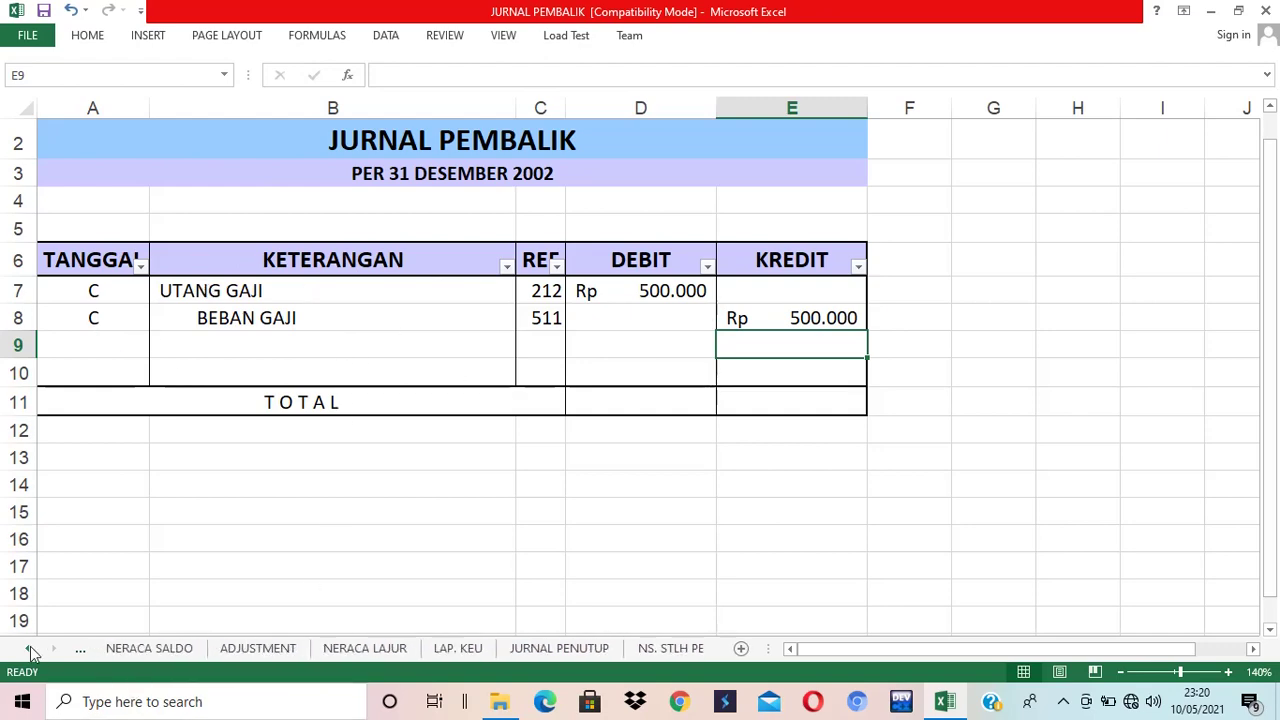
click(259, 649)
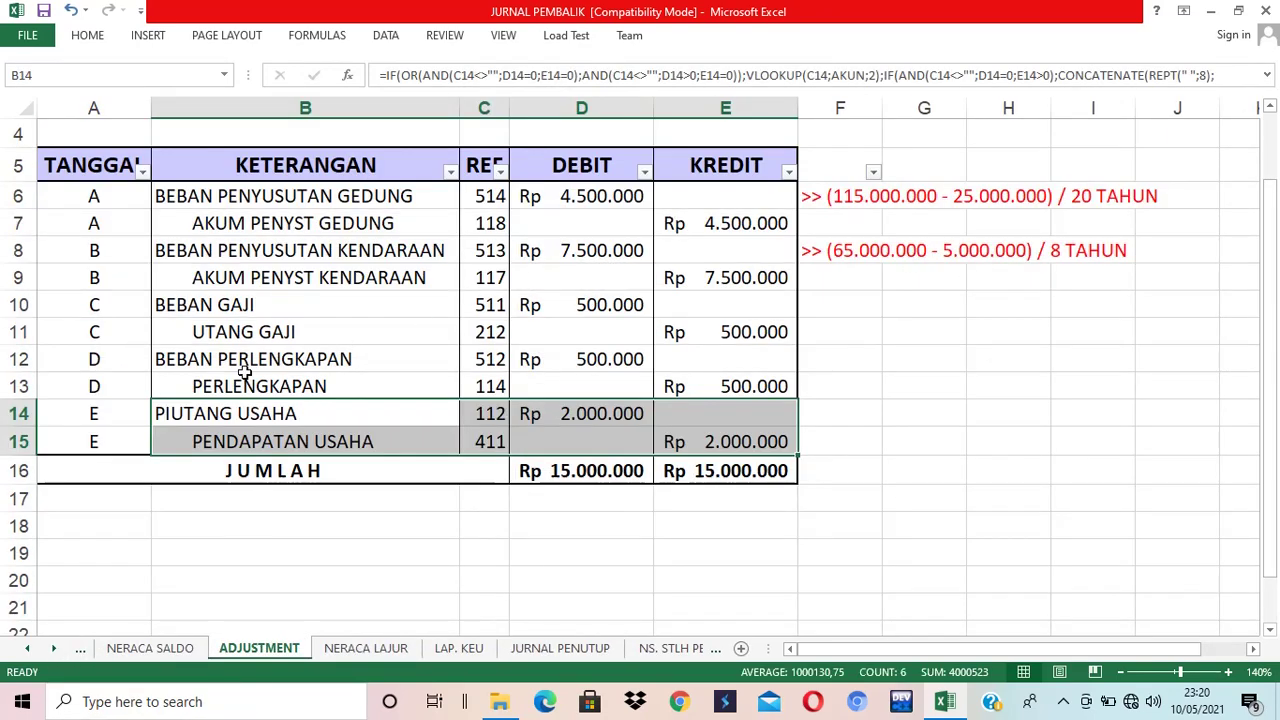
click(20, 304)
drag(20, 304, 22, 325)
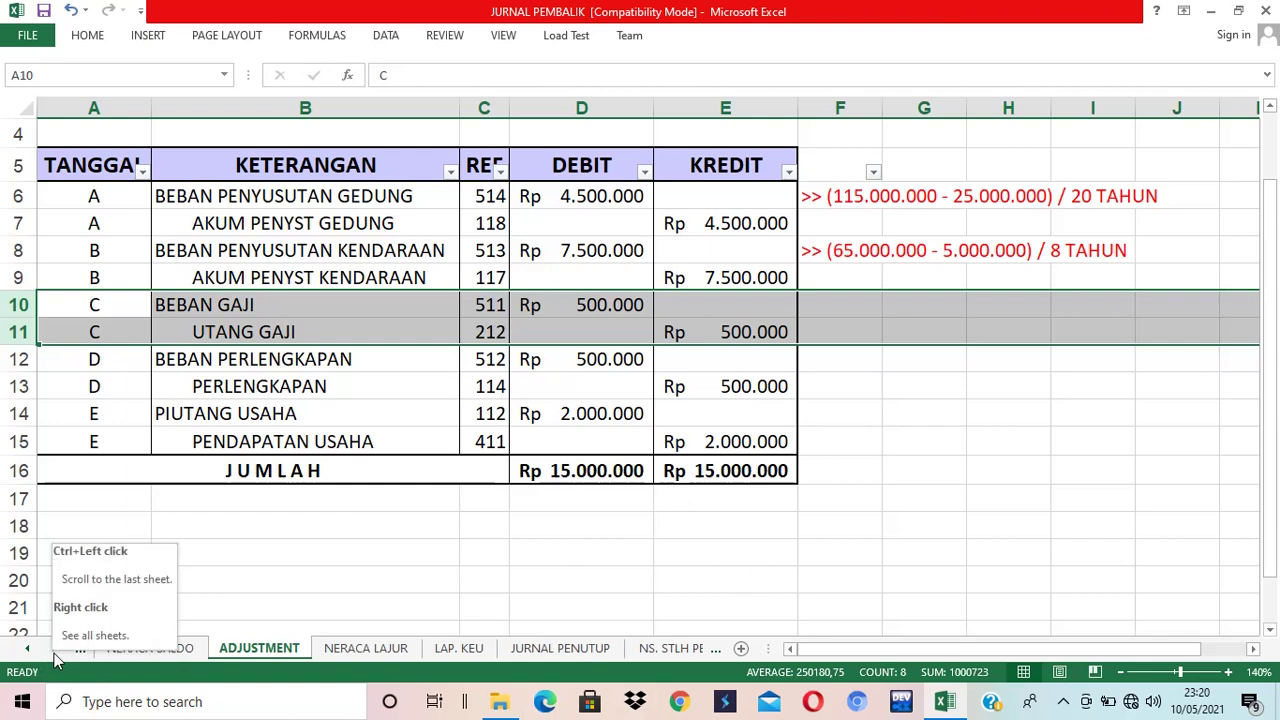
click(53, 649)
click(53, 649)
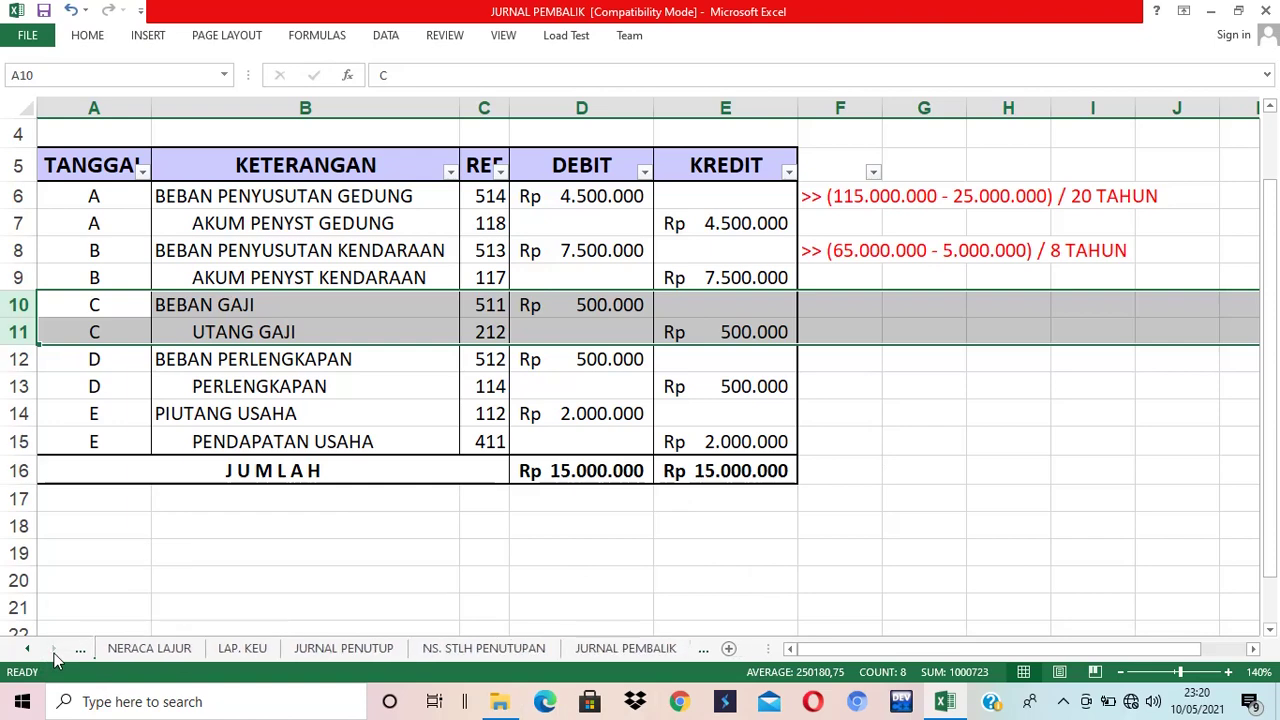
click(604, 649)
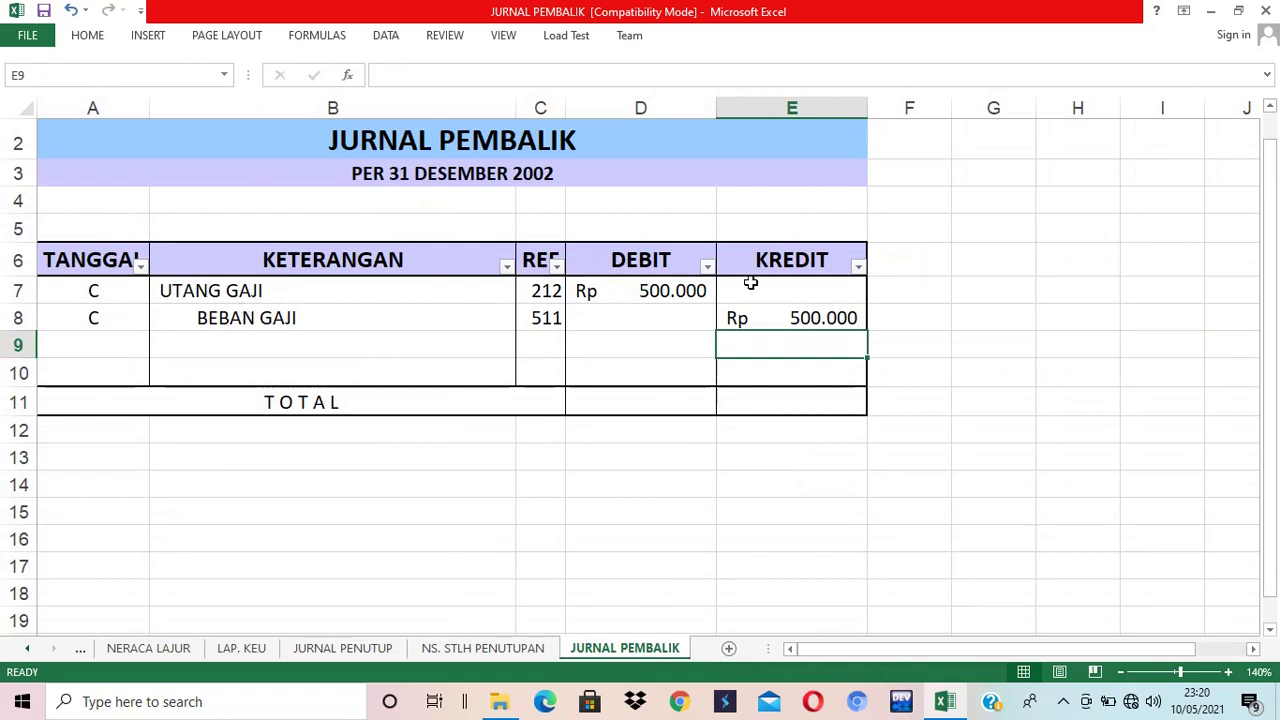
Enter transaction code E in cells A9 and A10
drag(237, 320, 682, 325)
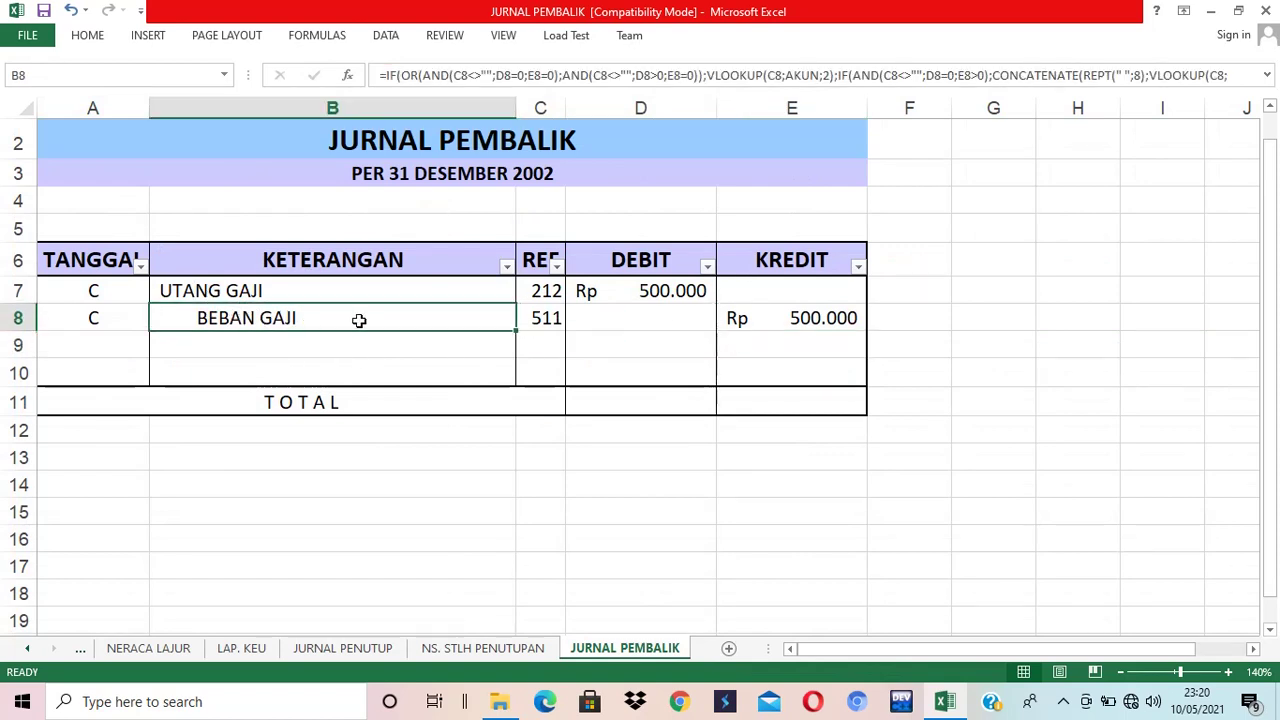
click(105, 341)
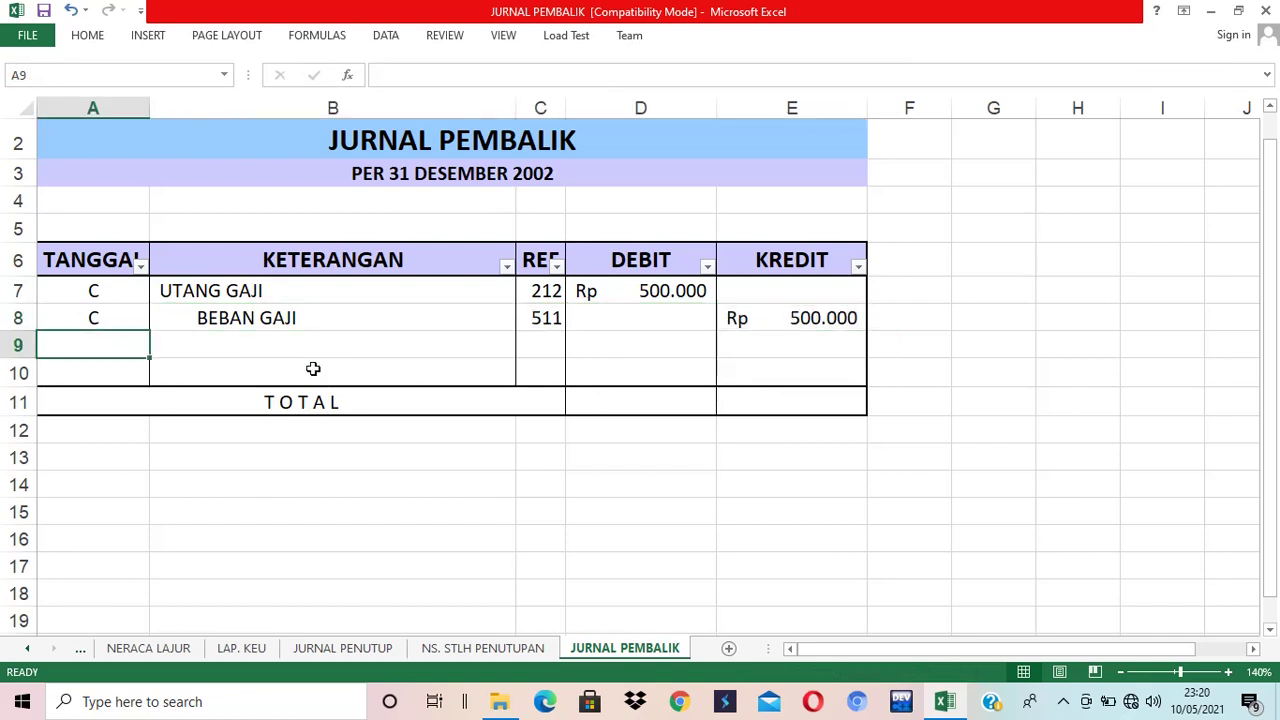
text(E)
key(Return)
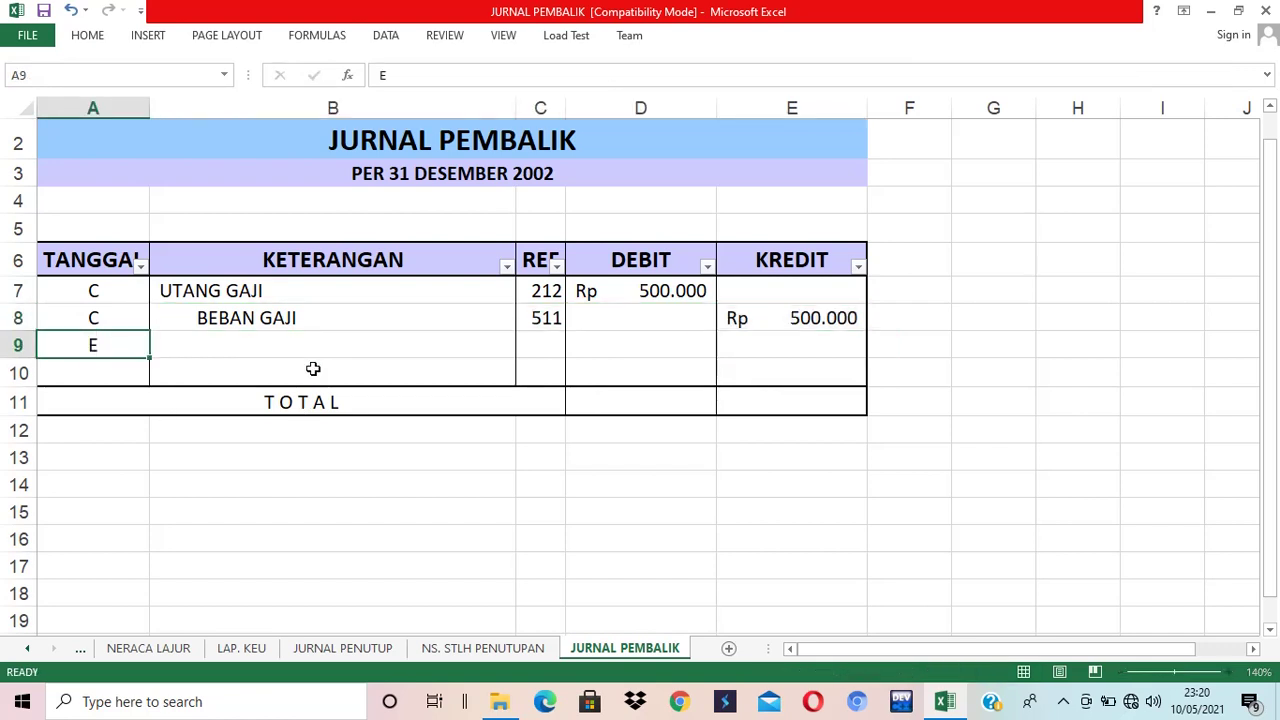
text(E)
key(Tab)
key(Tab)
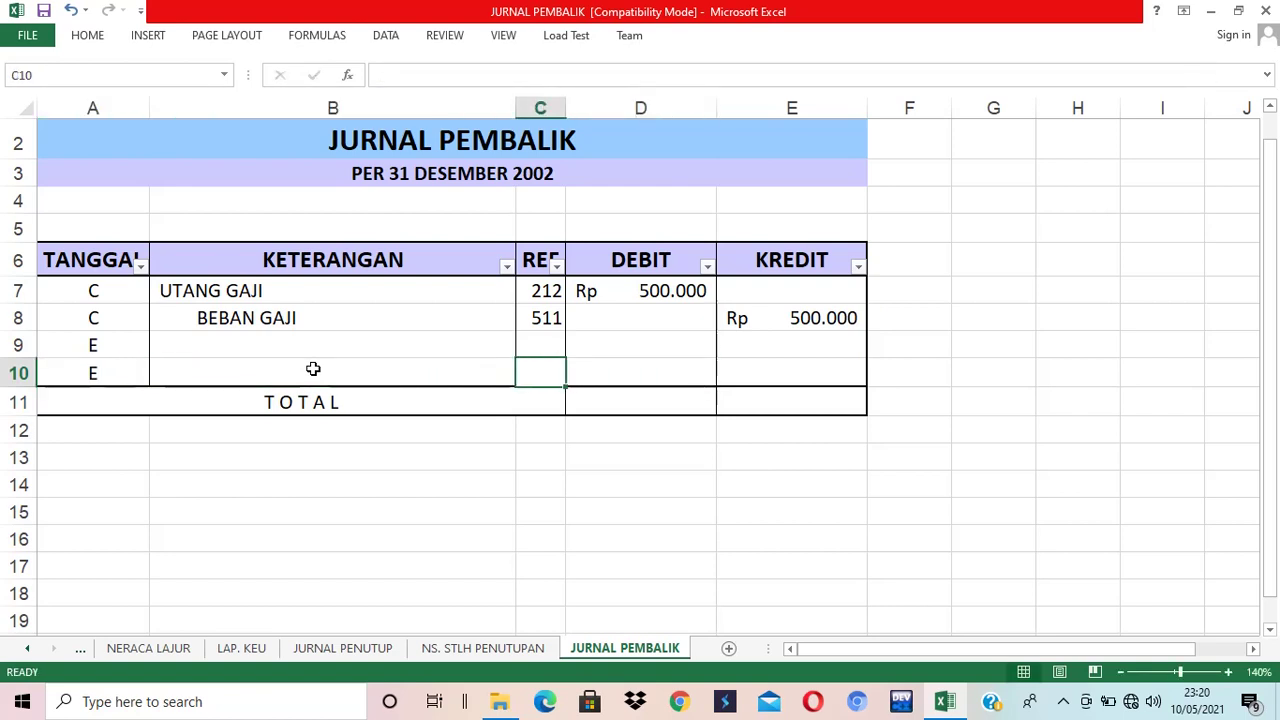
Enter account 411 in C9 and account 112 in C10
key(Up)
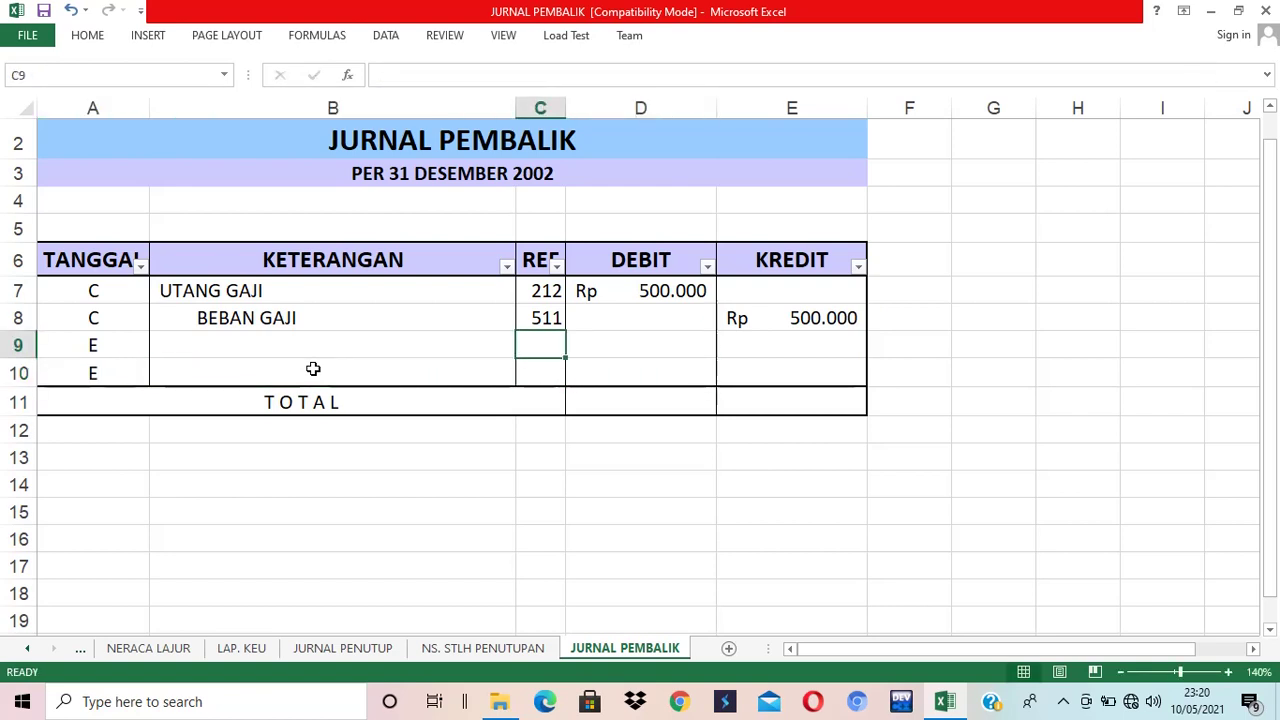
text(41)
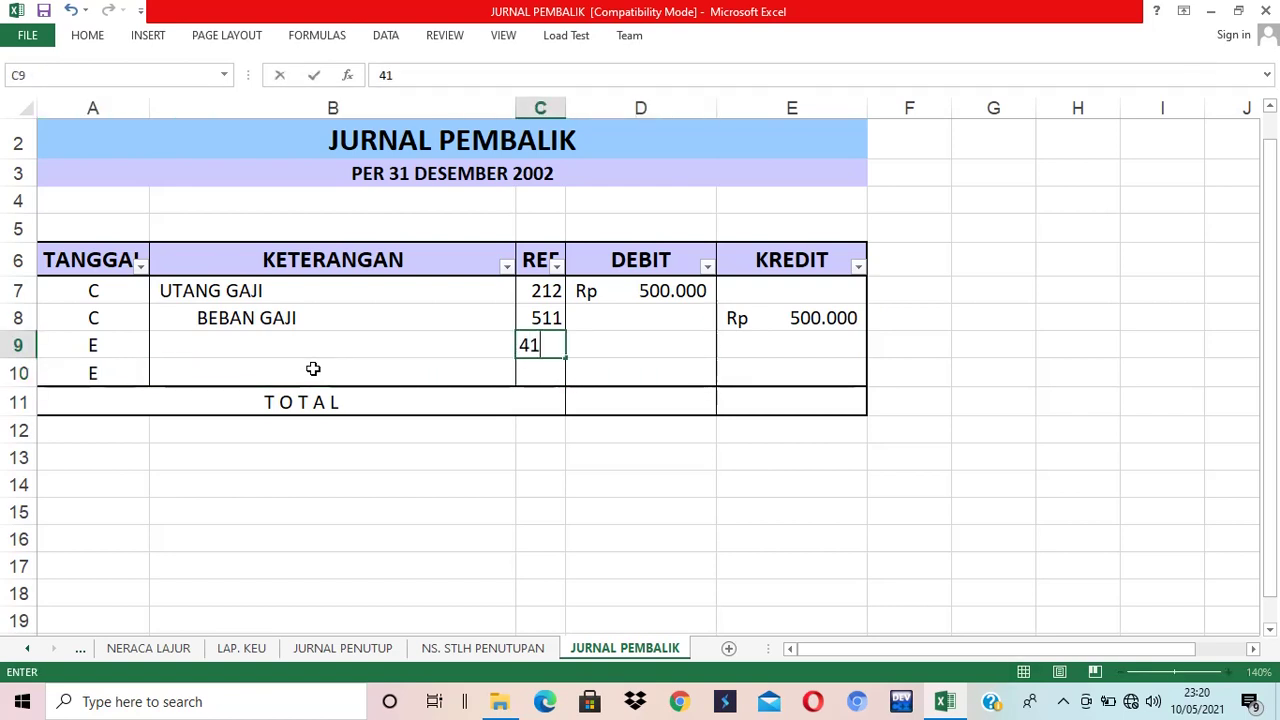
text(1)
key(Return)
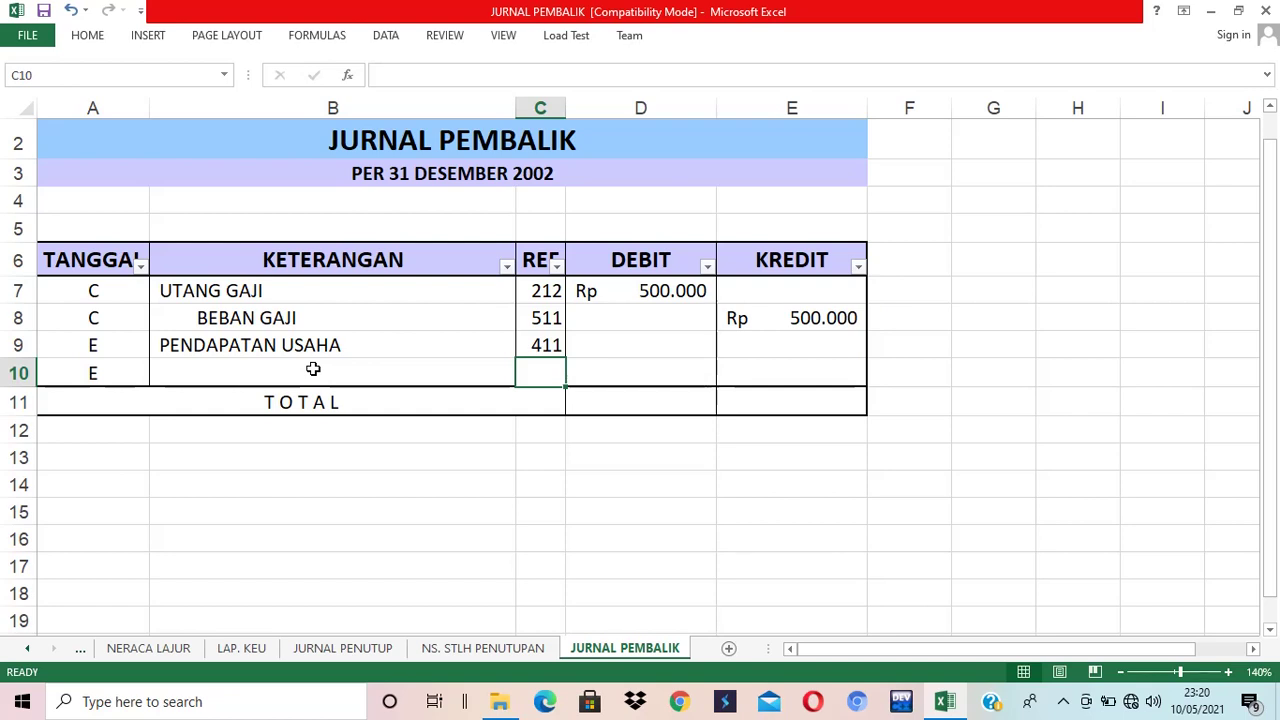
text(112)
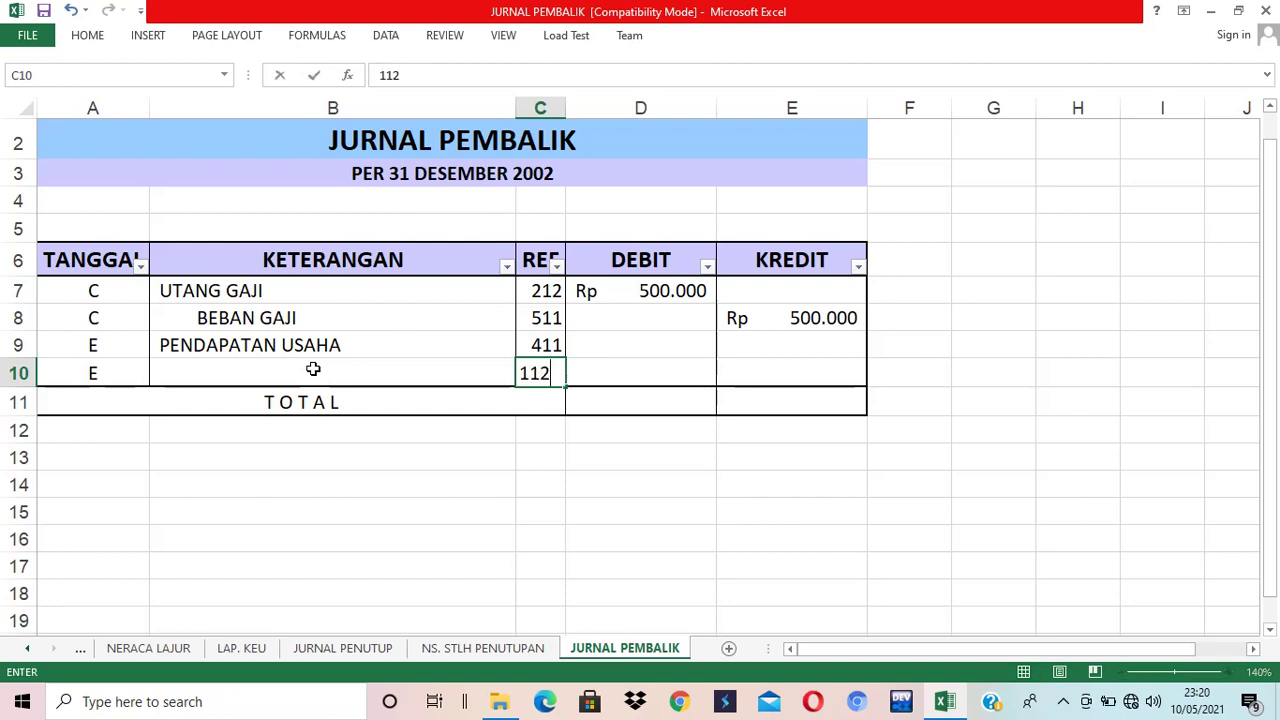
key(Return)
Debit 2.000.000 in D9 and set the E10 credit to =D9
key(Right)
key(Up)
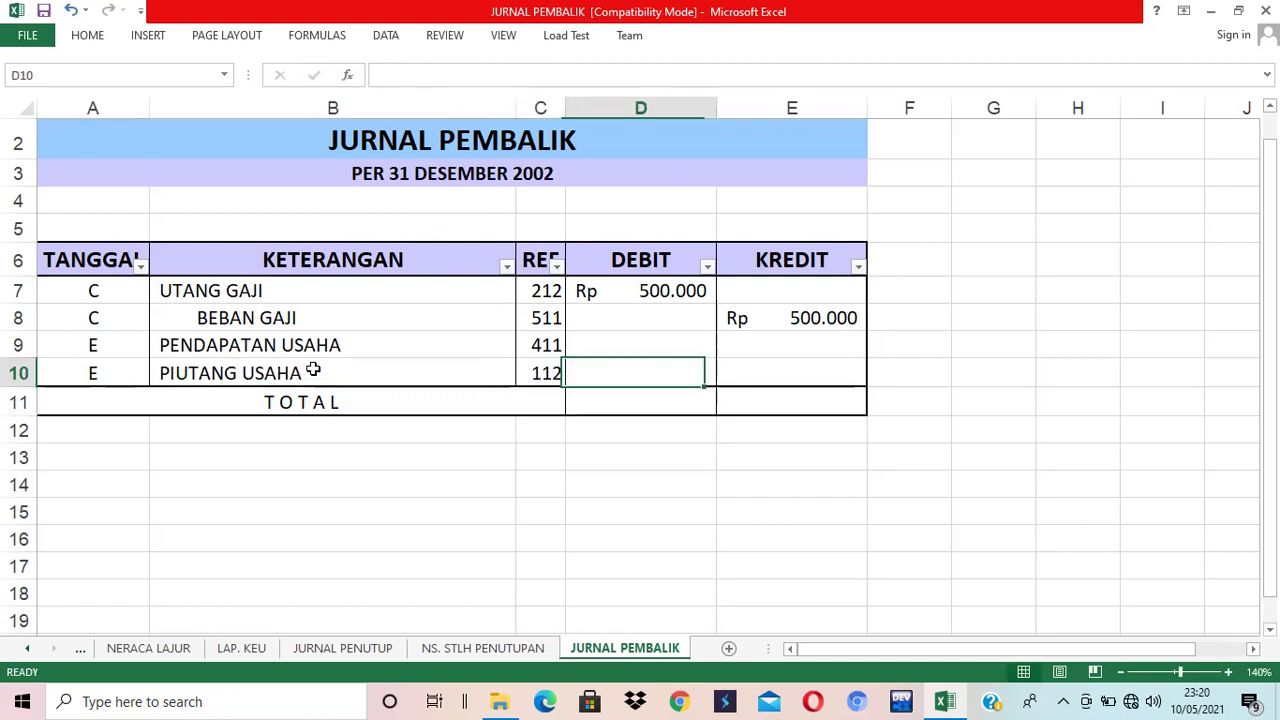
key(Up)
text(2.00)
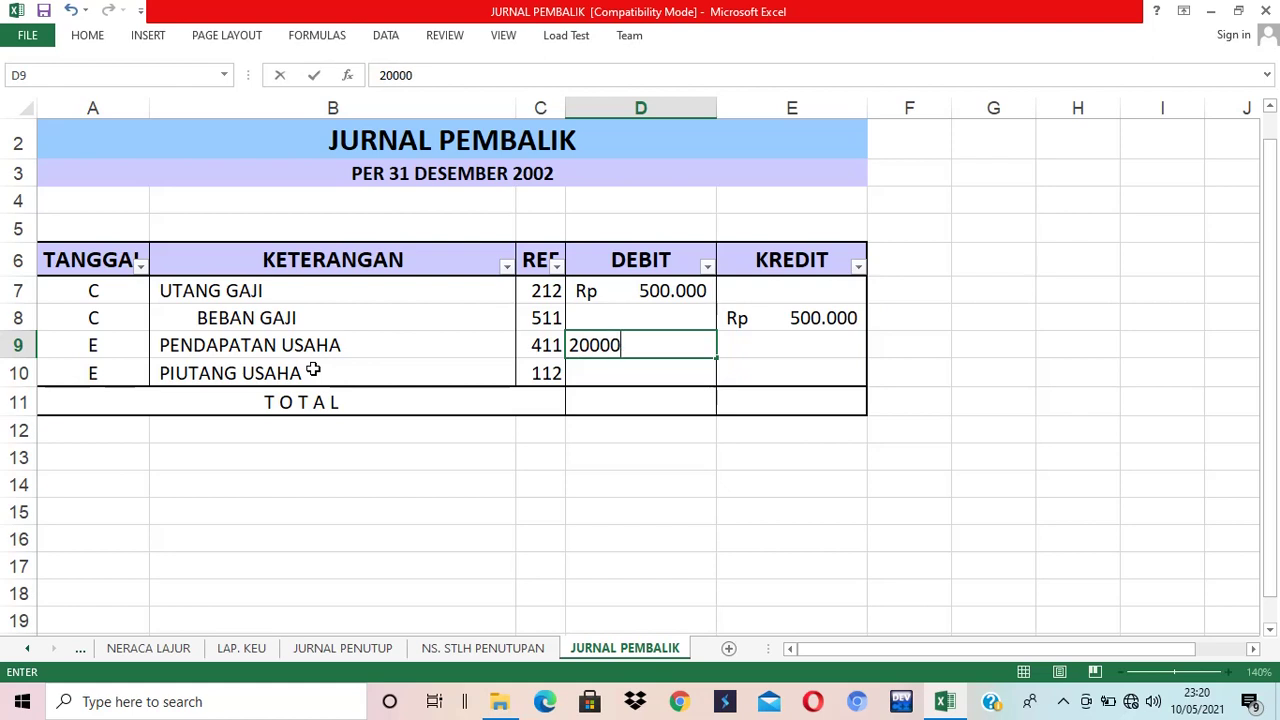
text(0.0)
key(Return)
key(Right)
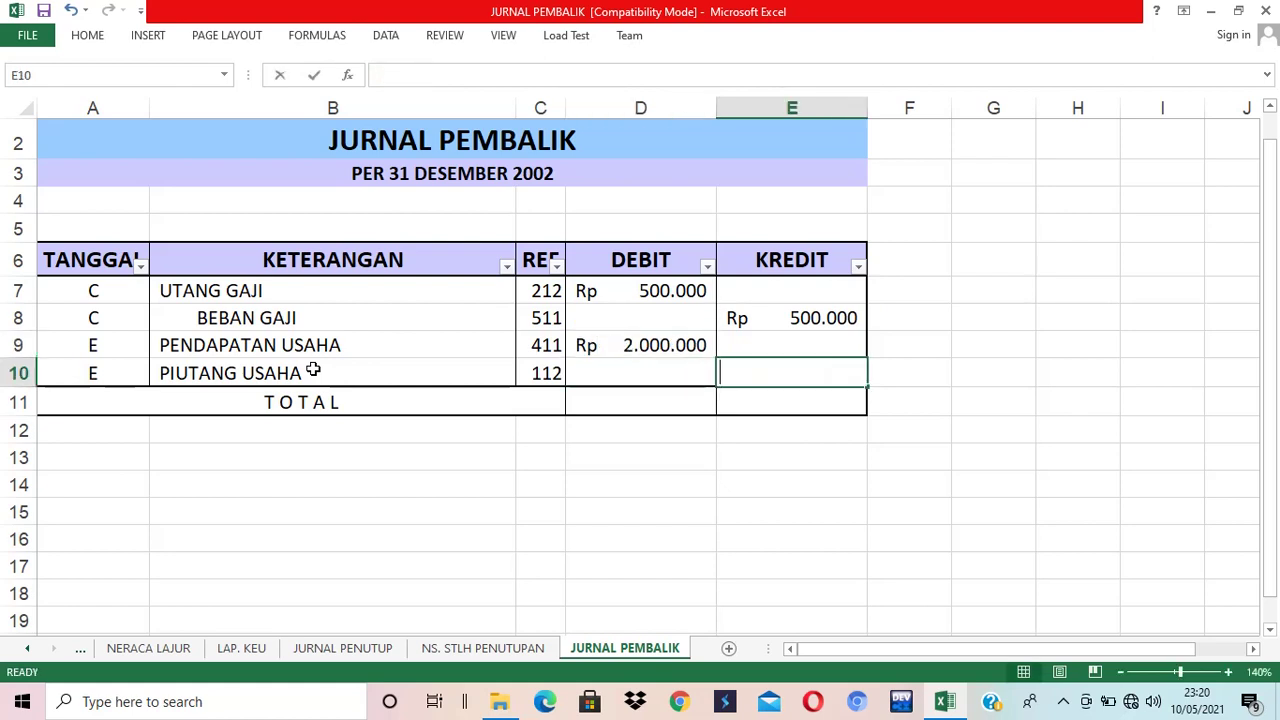
text(=D9)
key(Return)
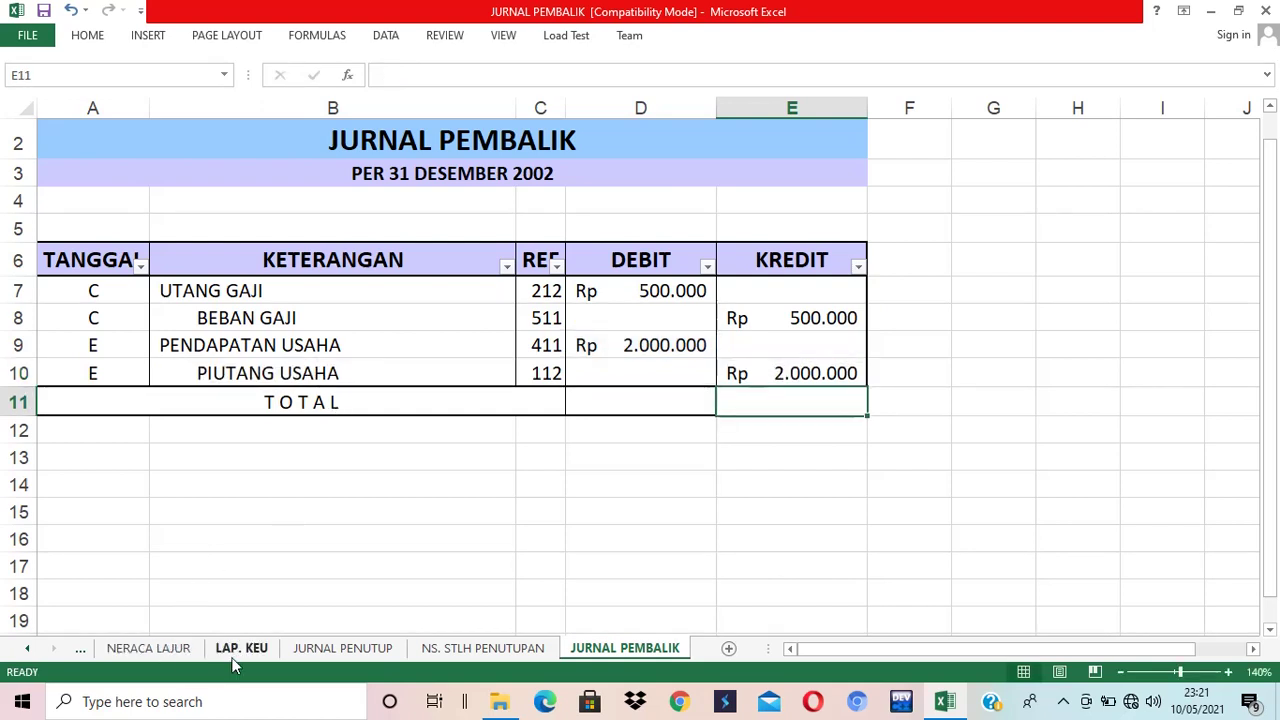
click(30, 648)
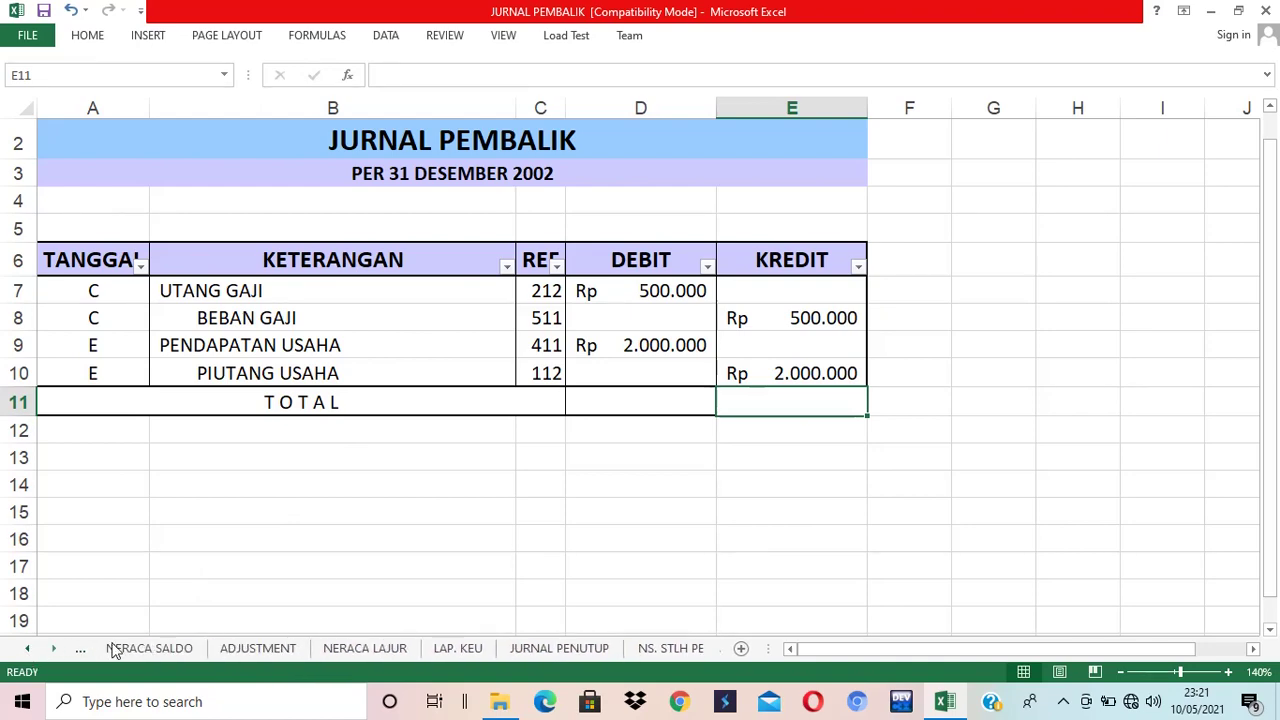
click(258, 648)
click(920, 462)
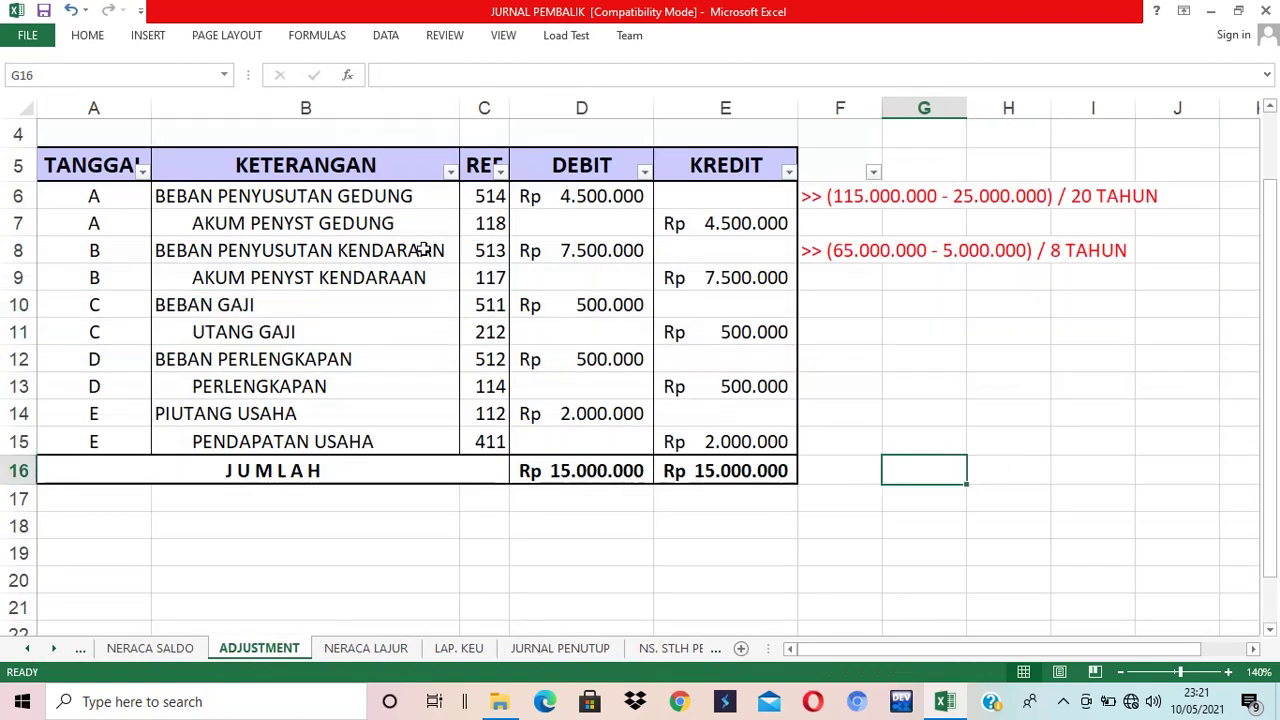
drag(74, 309, 722, 330)
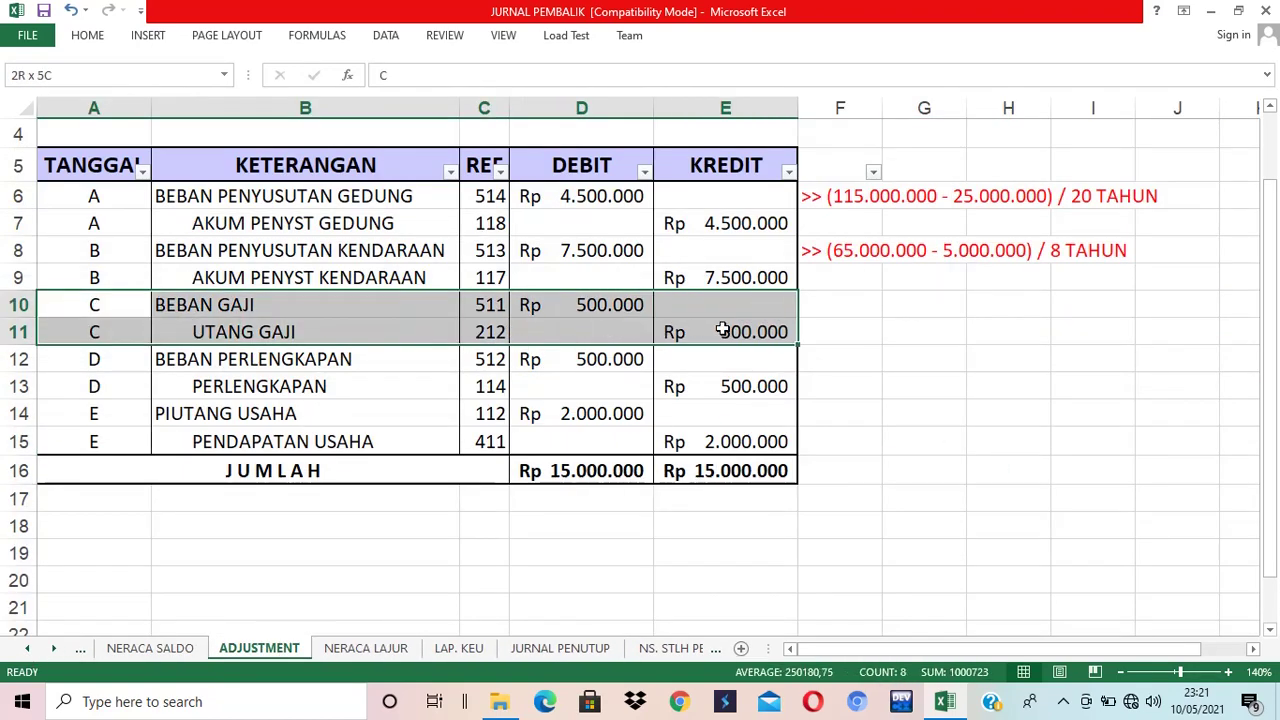
drag(74, 425, 697, 440)
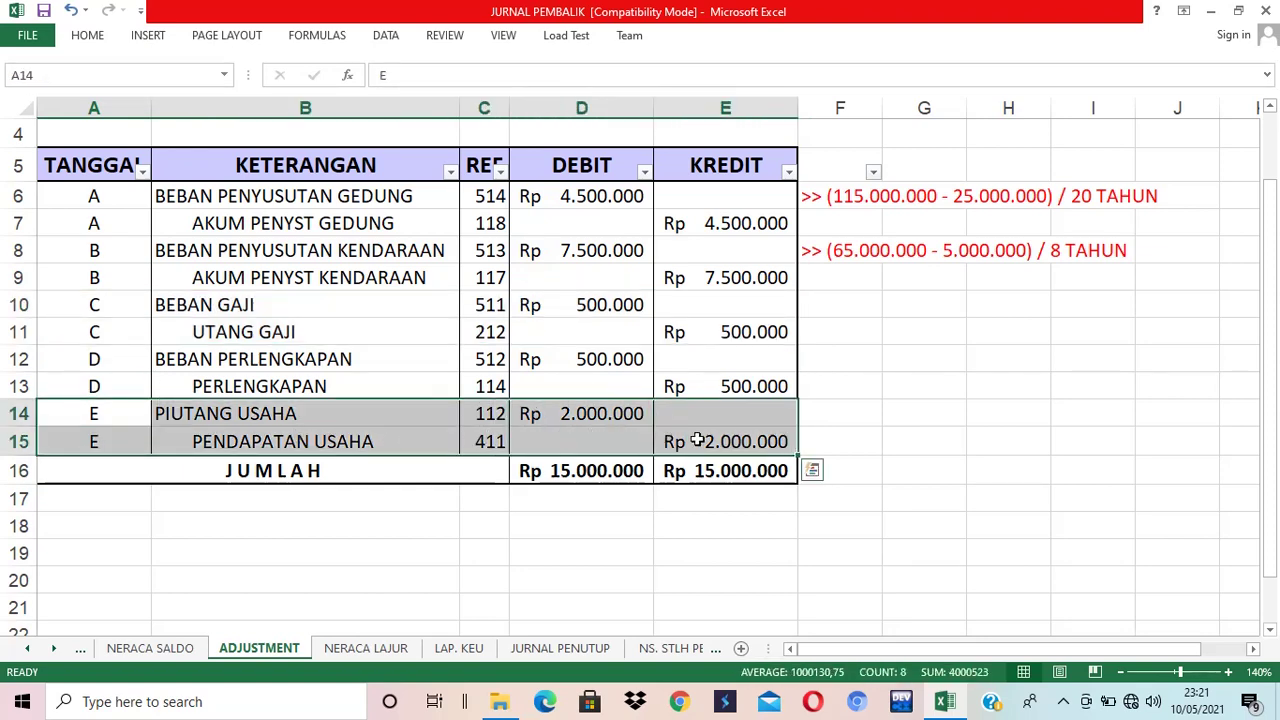
click(53, 648)
click(53, 648)
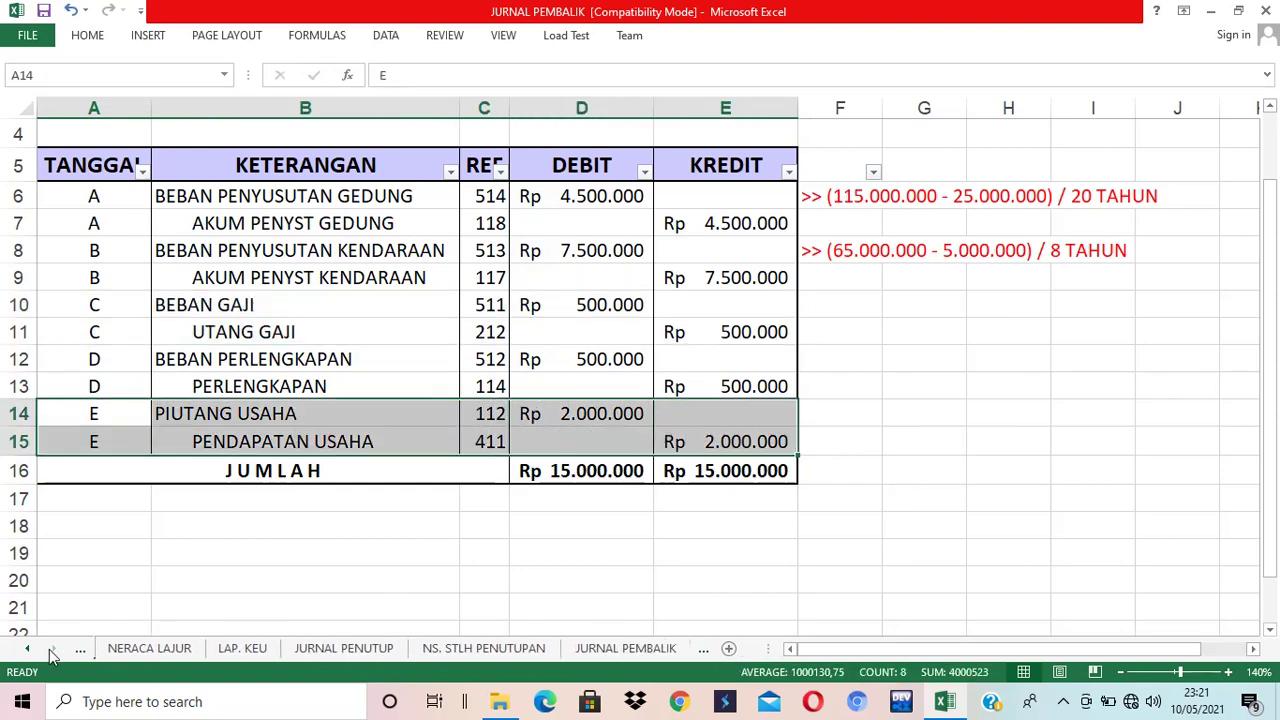
click(622, 648)
click(629, 400)
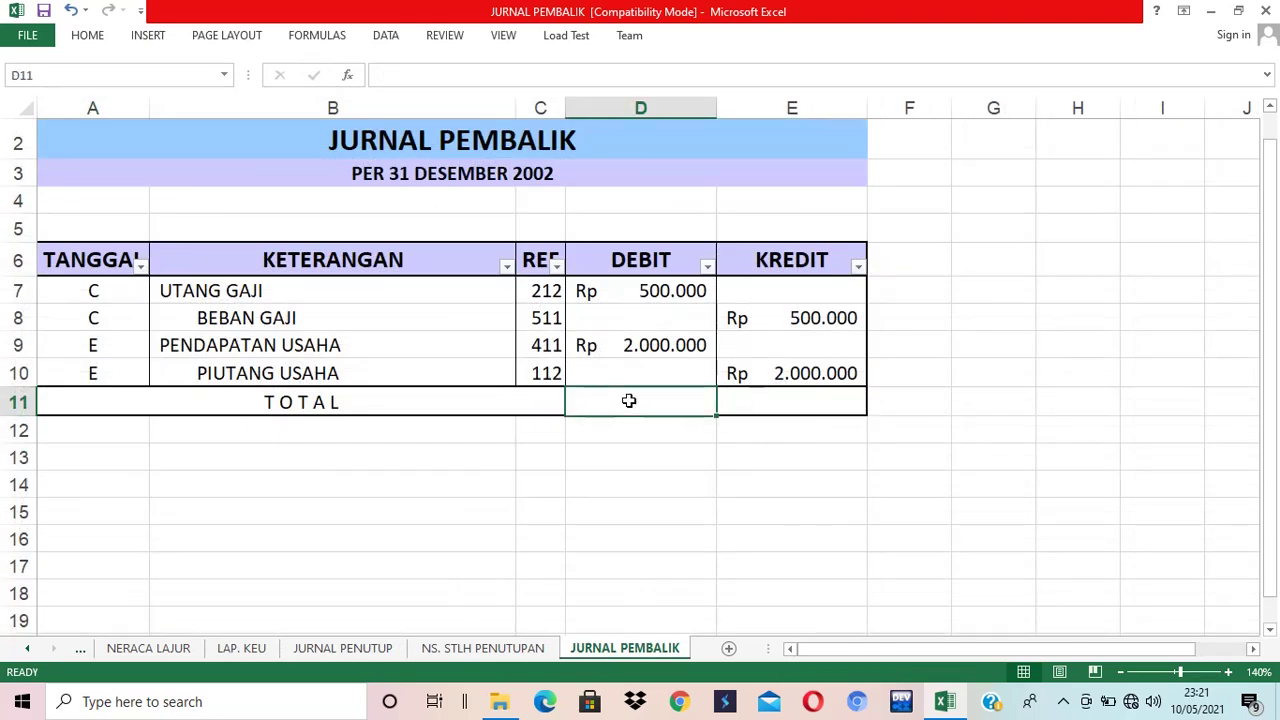
Total the debit column with =SUM(D7:D10) in D11
text(=)
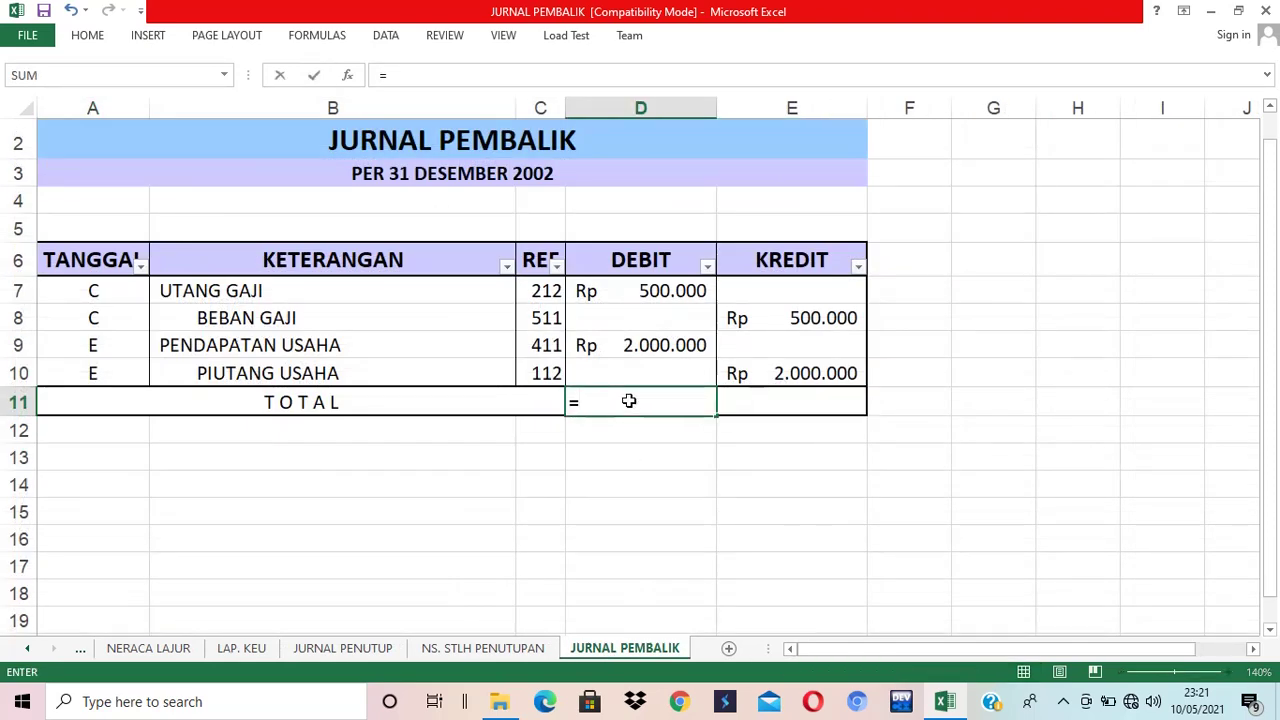
text(S)
text(UM()
key(Up)
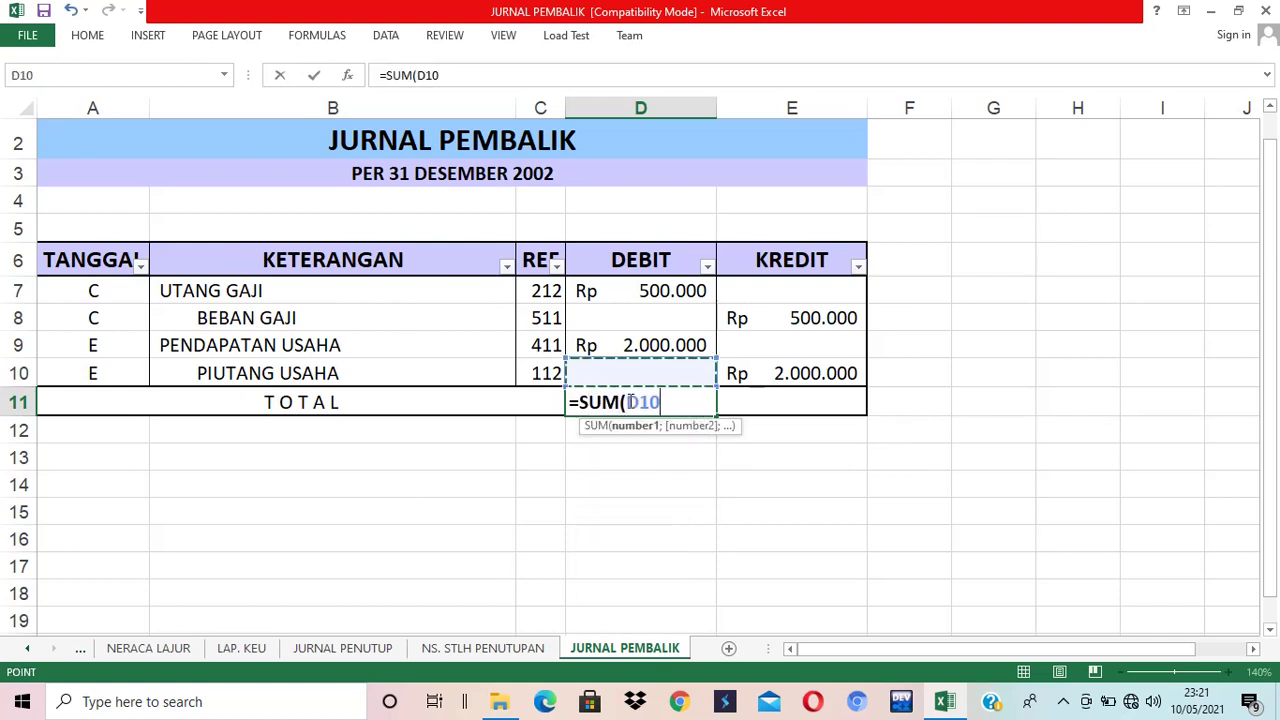
key(Up)
key(Up)
key(Up)
key(shift+Down)
key(shift+Down)
key(shift+Down)
key(Return)
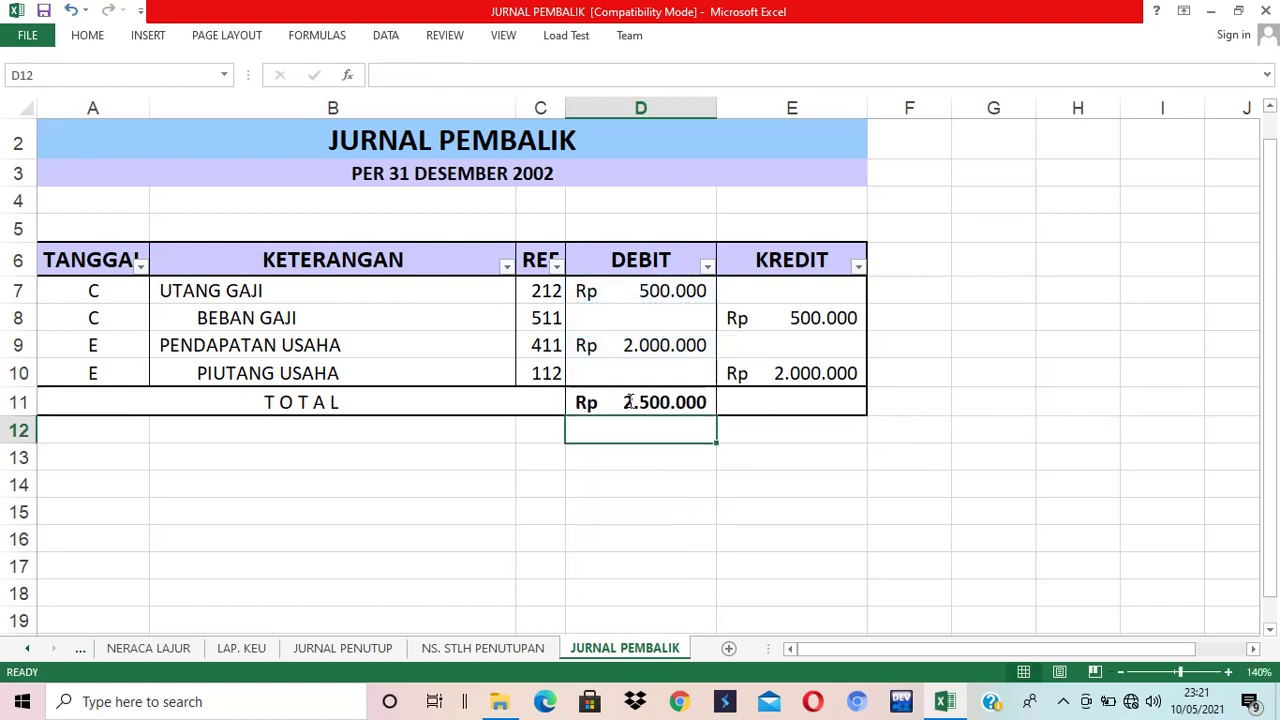
key(Up)
Total the credit column with =SUM(E7:E10) in E11
key(Right)
text(=SUM)
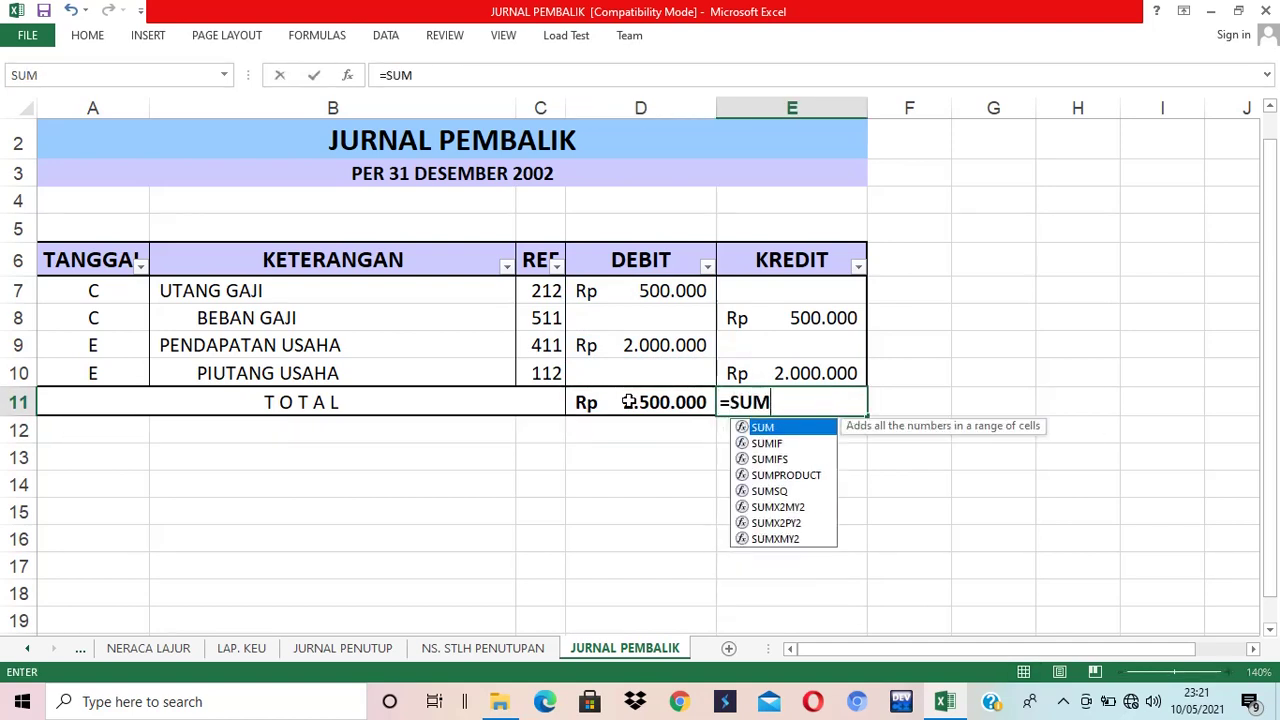
text(()
key(Up)
key(Up)
key(Up)
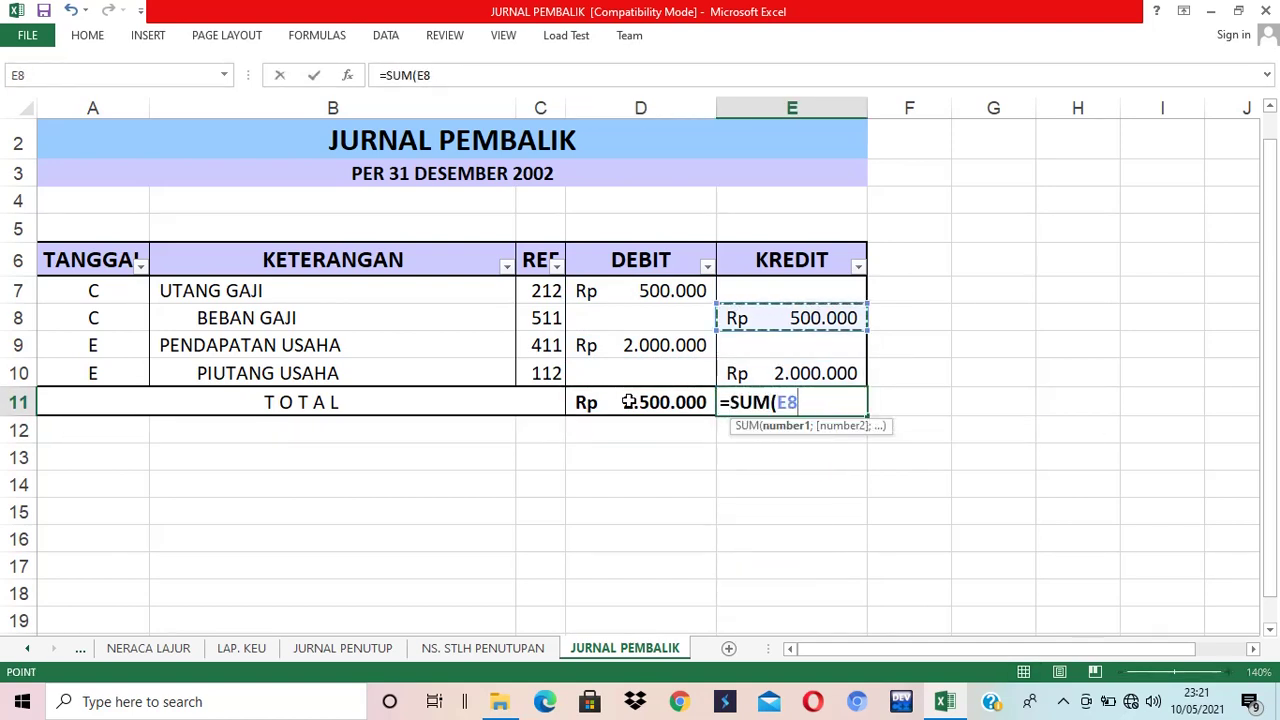
key(Up)
key(shift+Down)
key(shift+Down)
key(shift+Down)
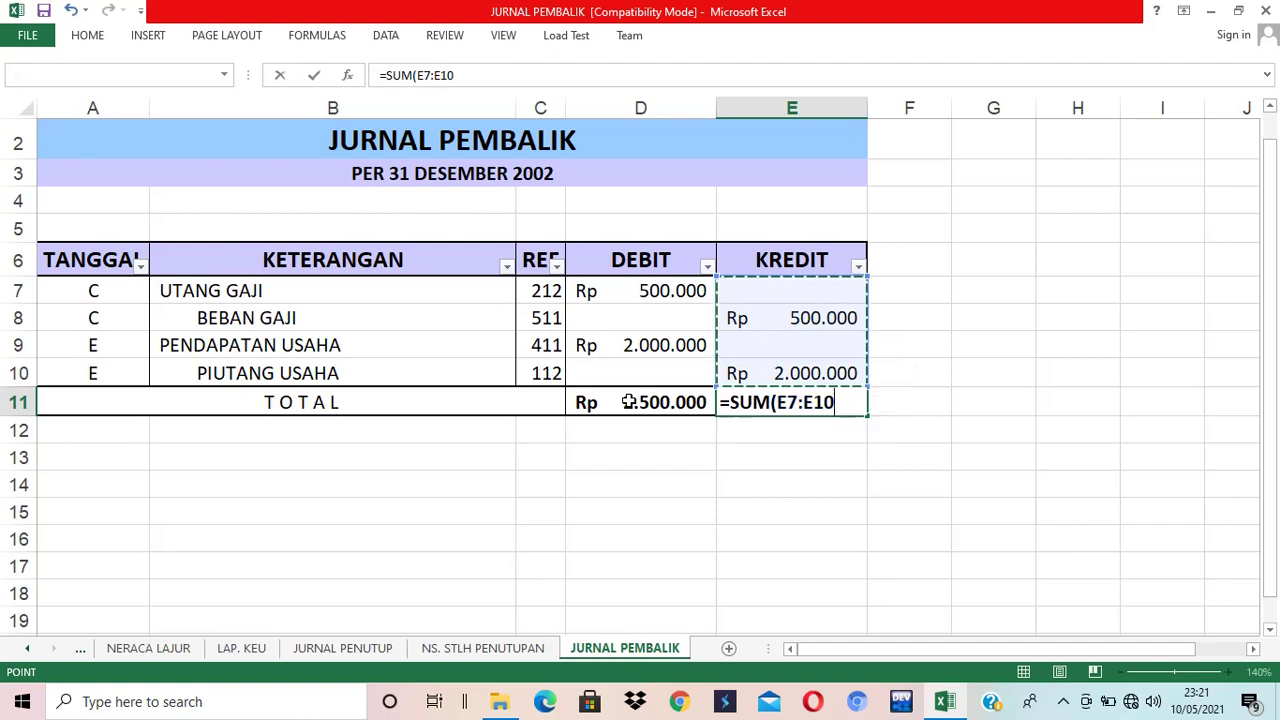
key(Return)
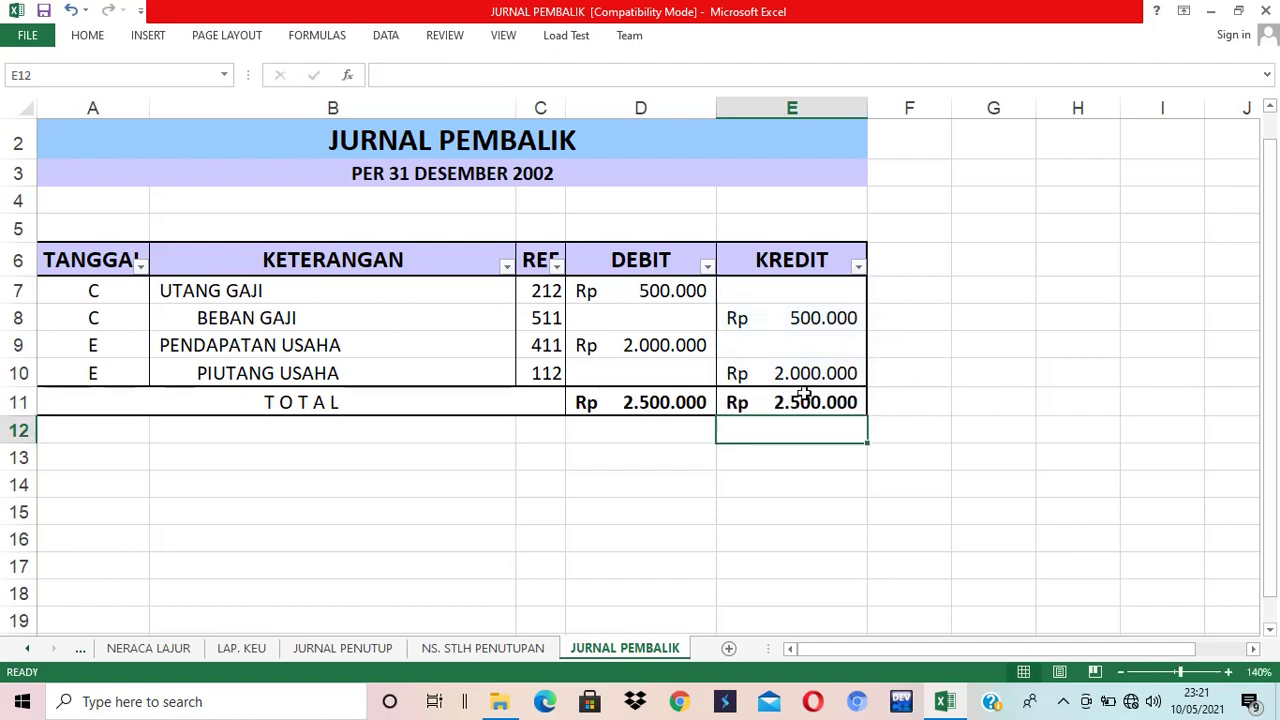
click(1013, 447)
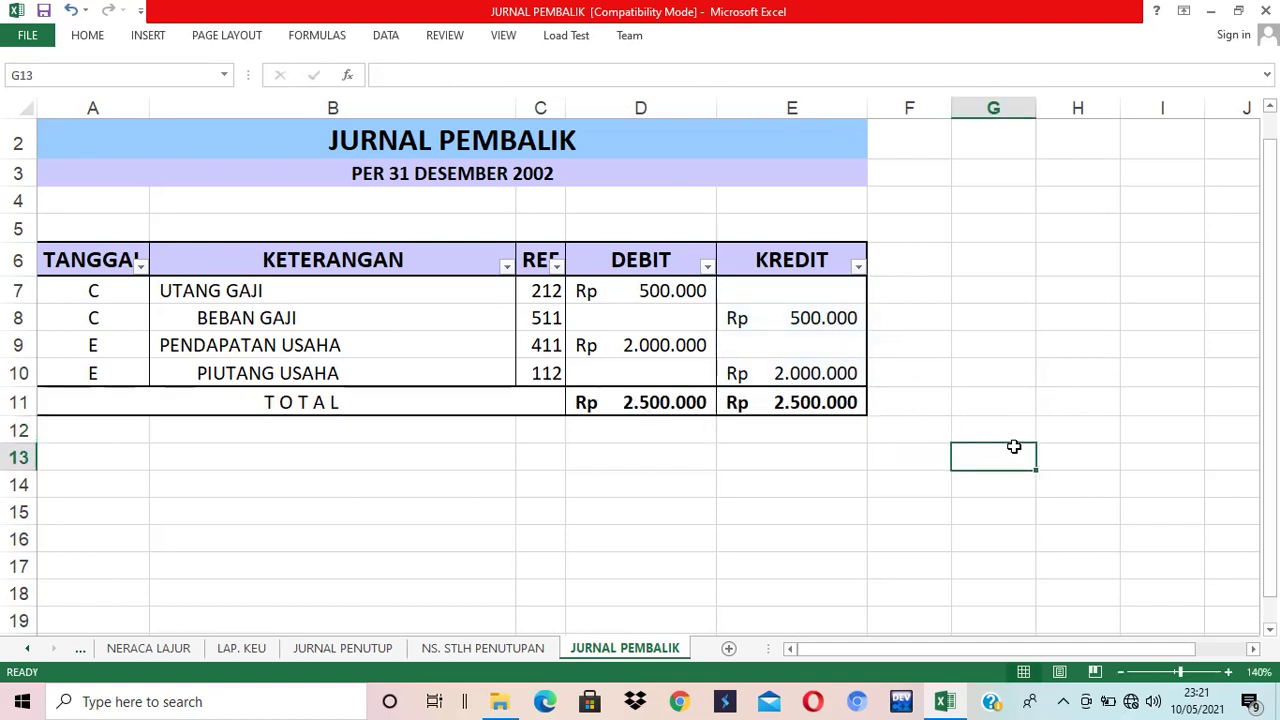